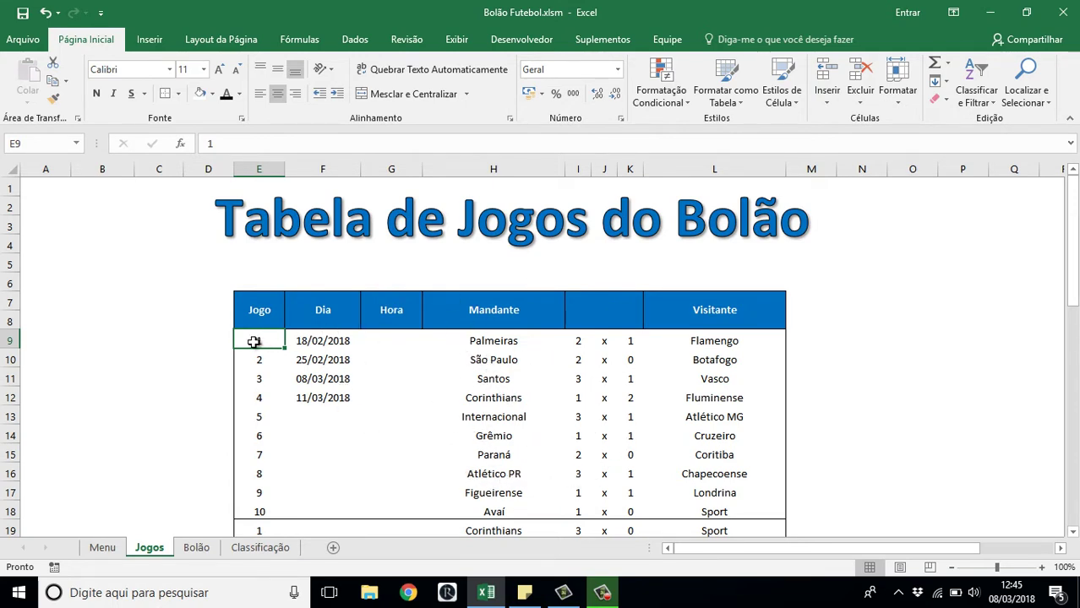
Step: Compare the first game's teams and score in the Jogos match table with its column on the Bolão sheet
left_click(478, 341)
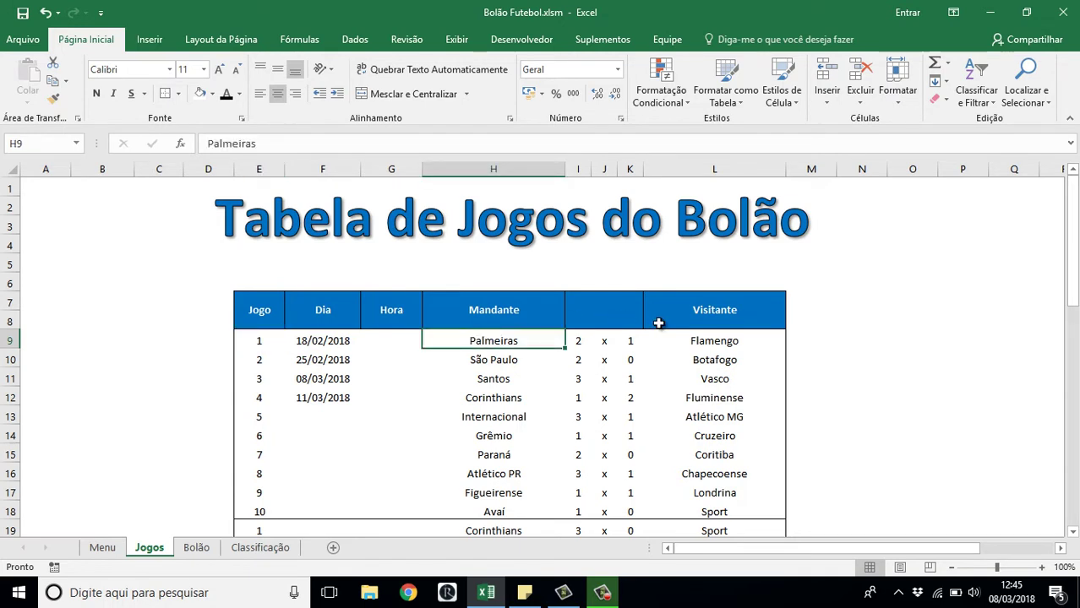
left_click(714, 341)
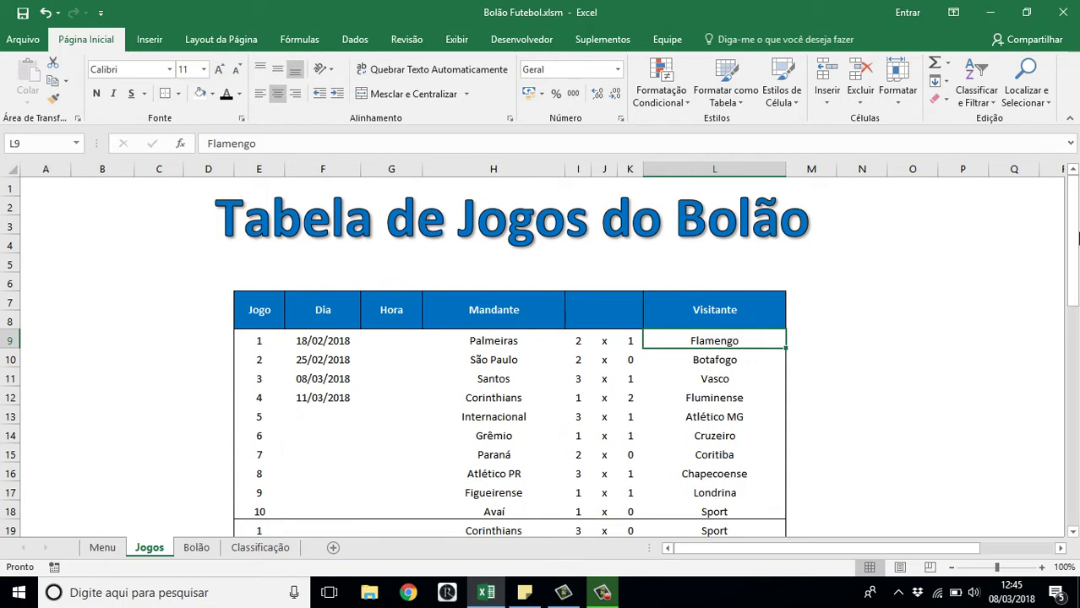
mouse_move(1074, 239)
left_mouse_down()
mouse_move(1071, 375)
mouse_move(1071, 227)
left_mouse_up()
left_click(196, 548)
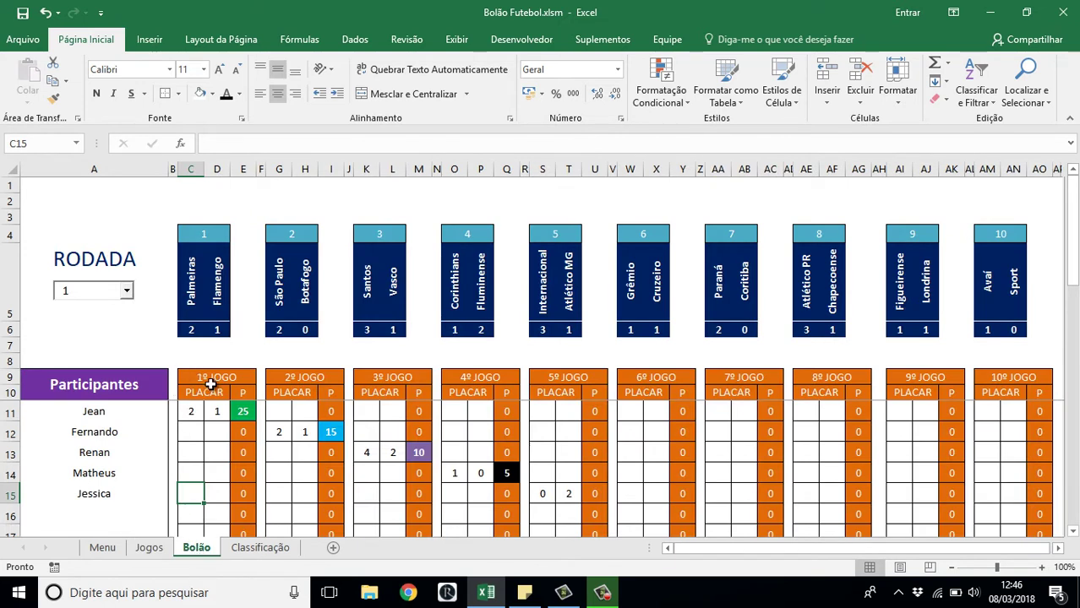
left_click(218, 412)
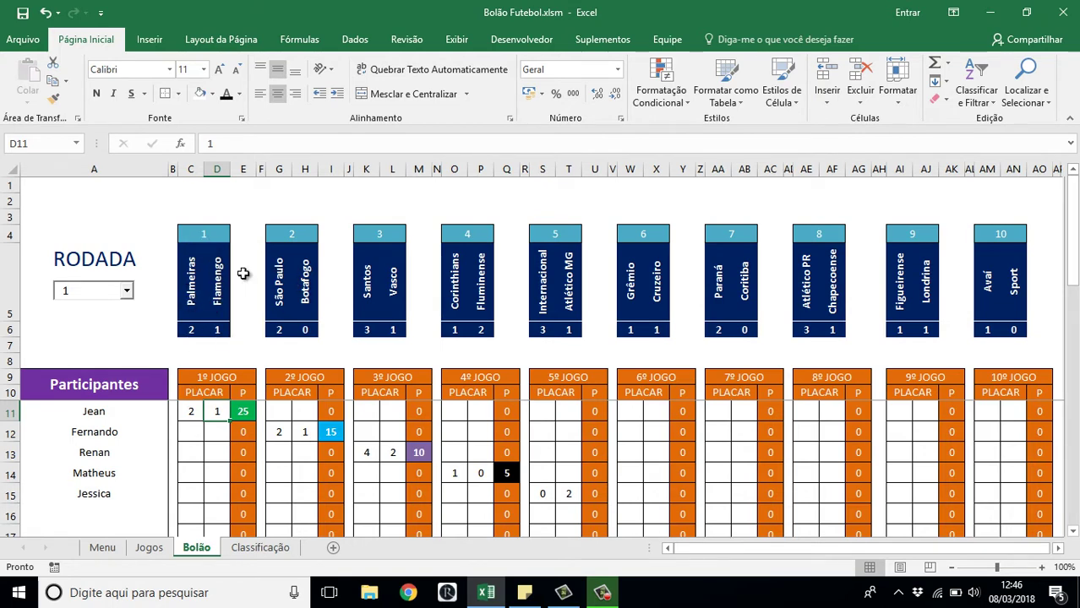
left_click(149, 548)
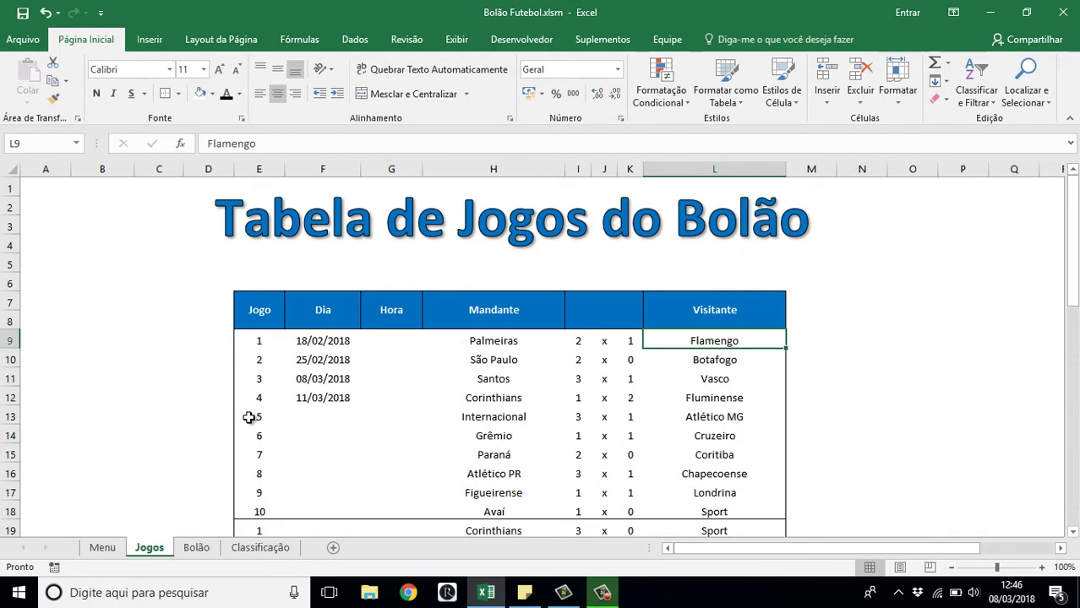
left_click(247, 341)
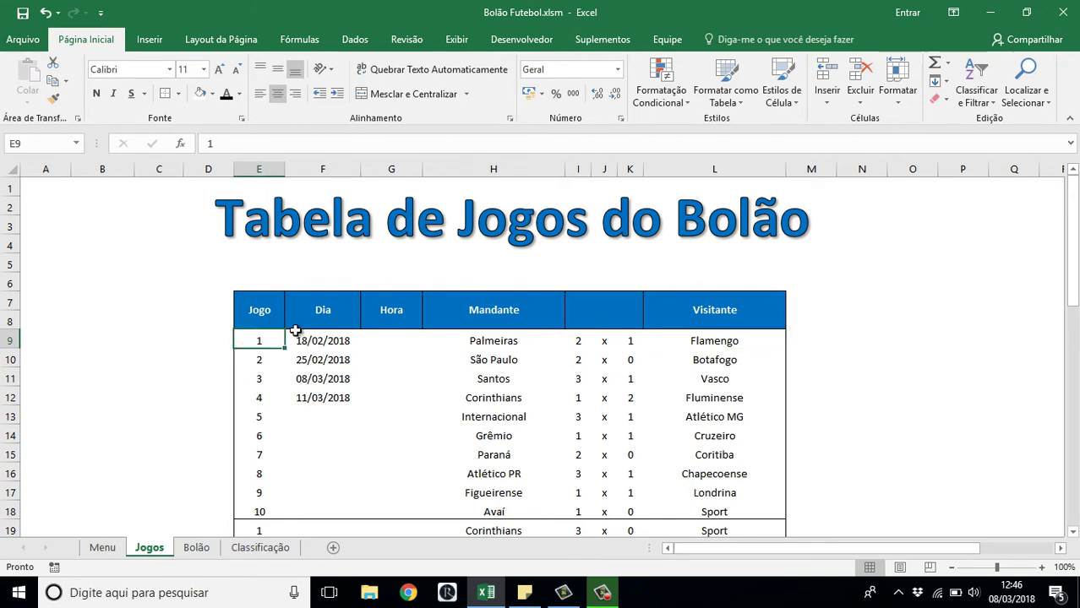
left_click(195, 549)
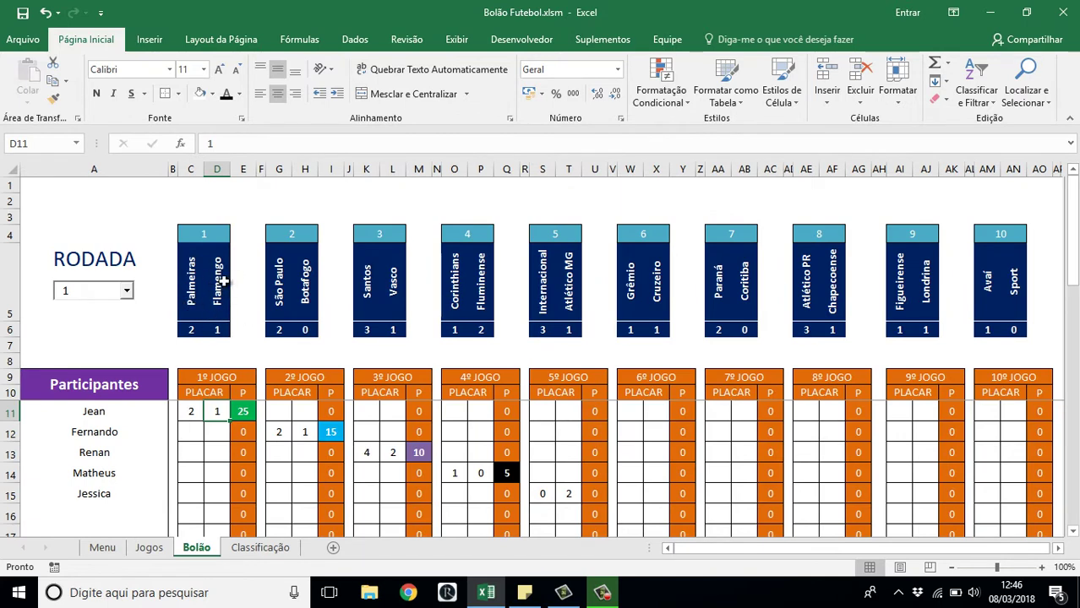
left_click(149, 547)
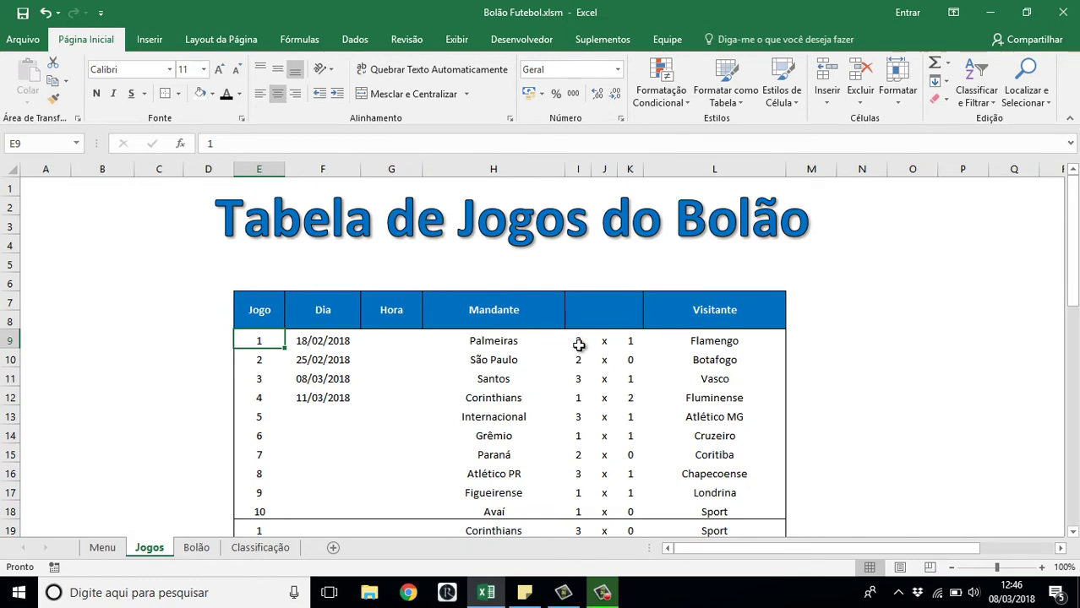
left_click(203, 551)
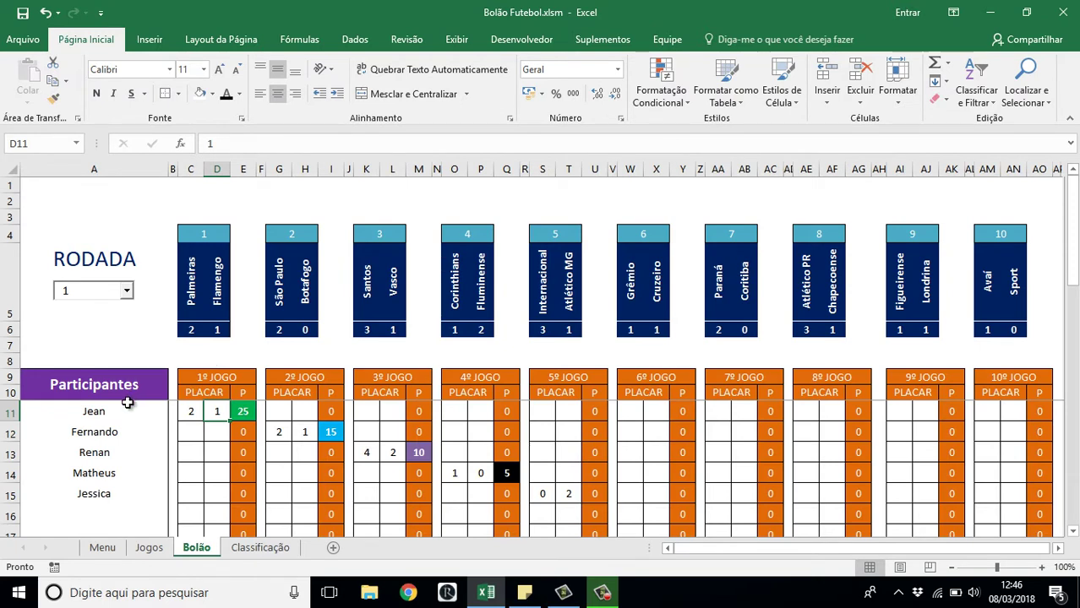
Step: Examine row 11's 1º JOGO guess and points formula, and the exact-score rule in the Menu sheet's Pontuação table
left_click(194, 414)
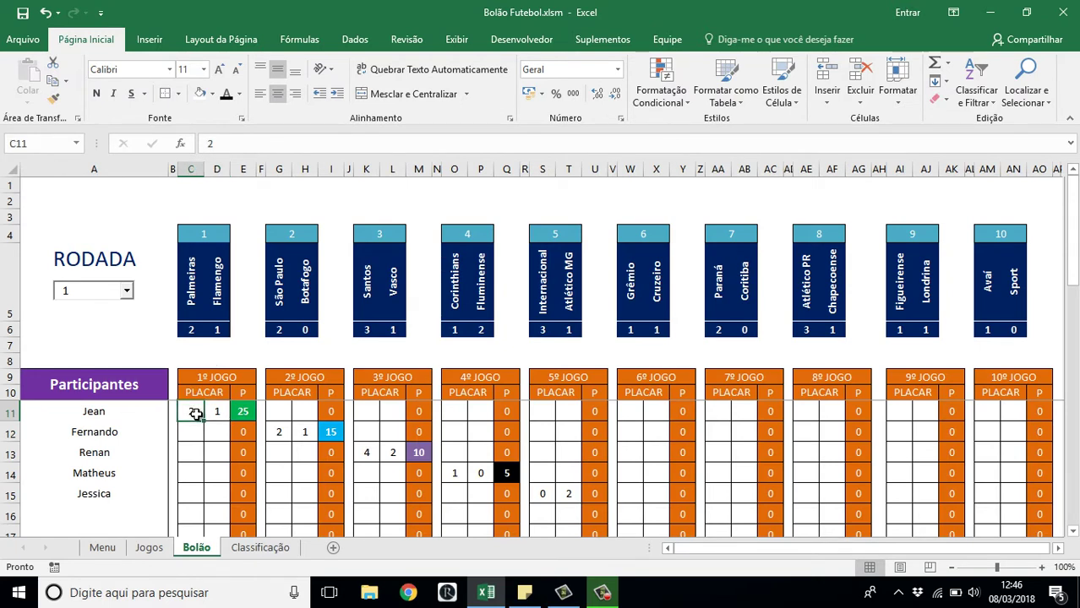
left_click(211, 413)
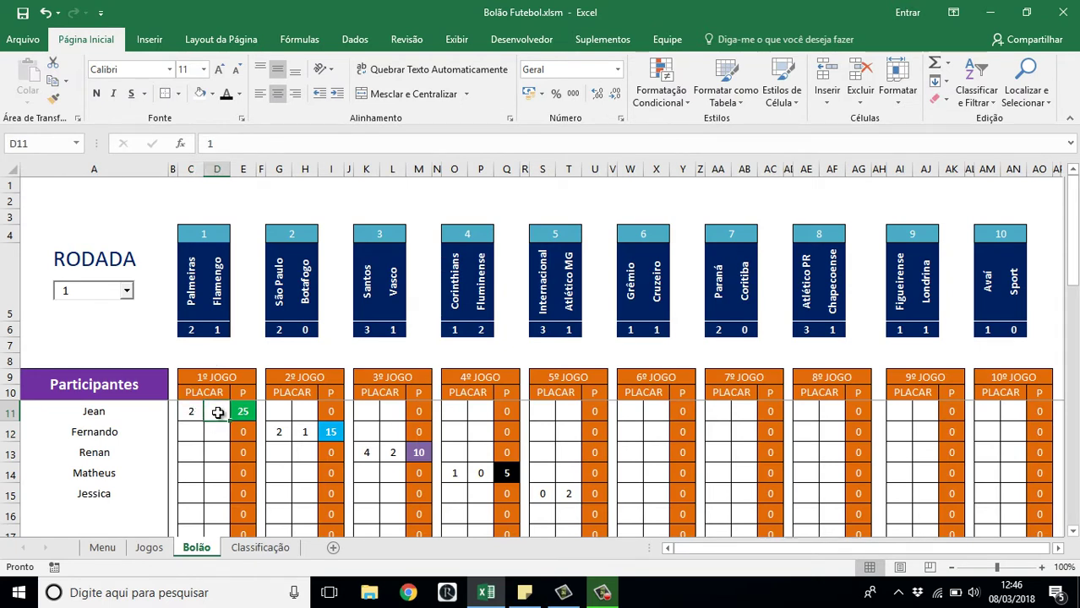
left_click(147, 413)
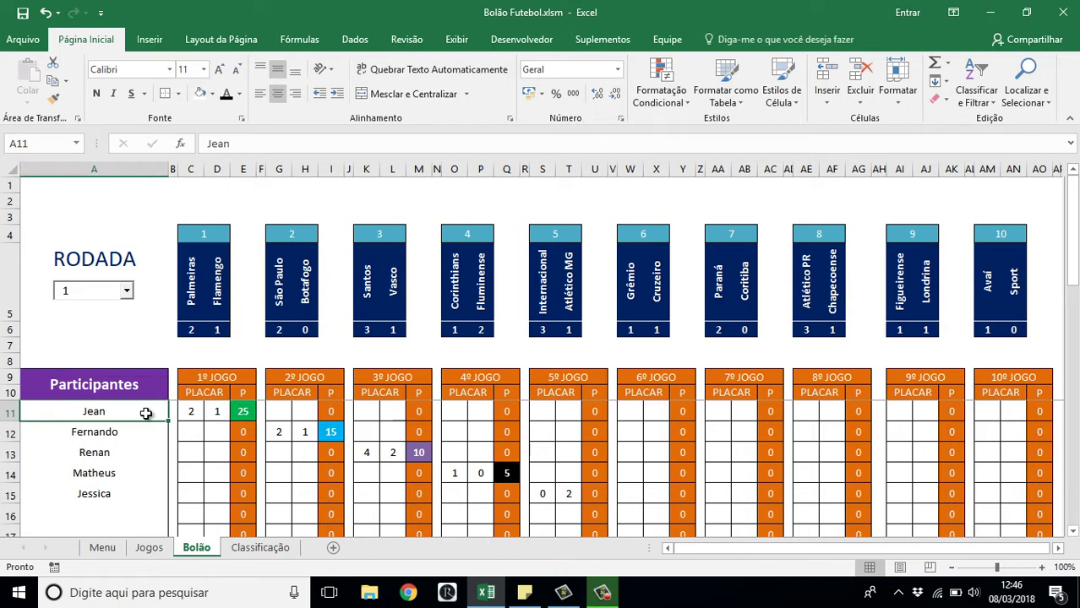
left_click(187, 415)
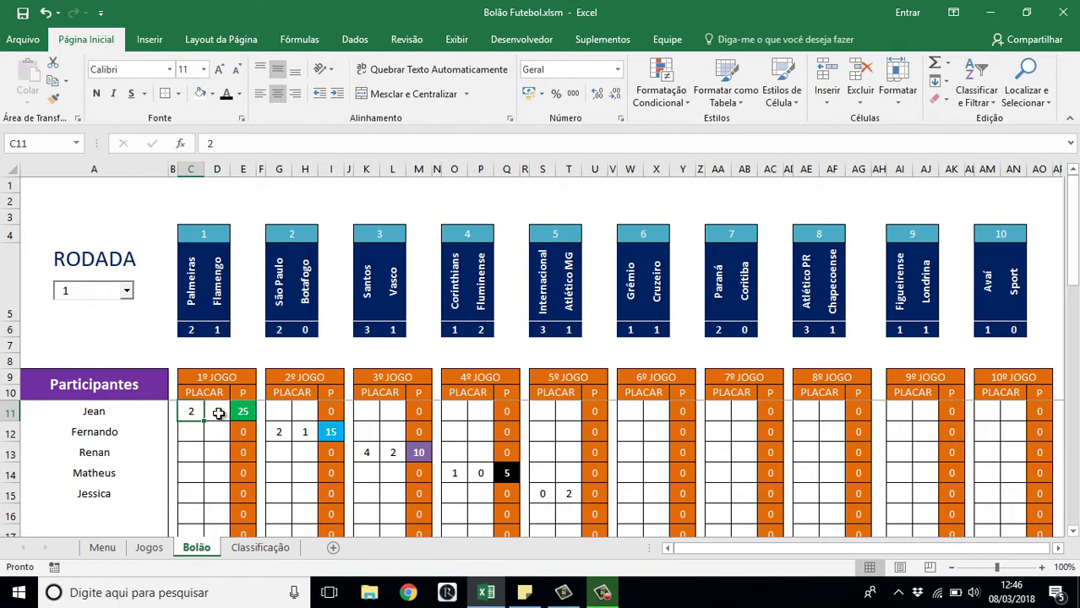
left_click(218, 412)
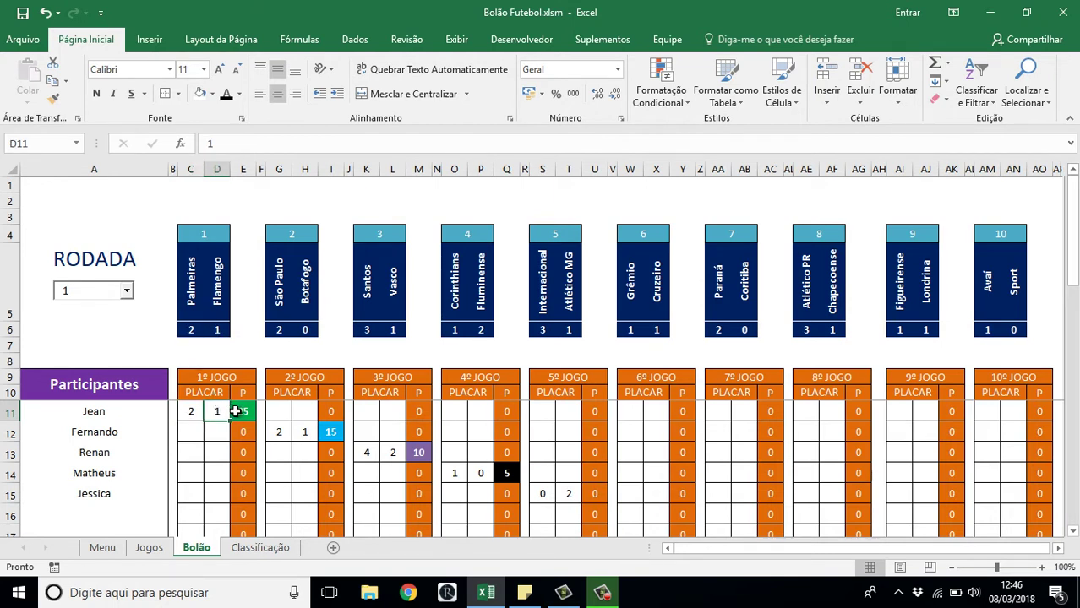
left_click(239, 413)
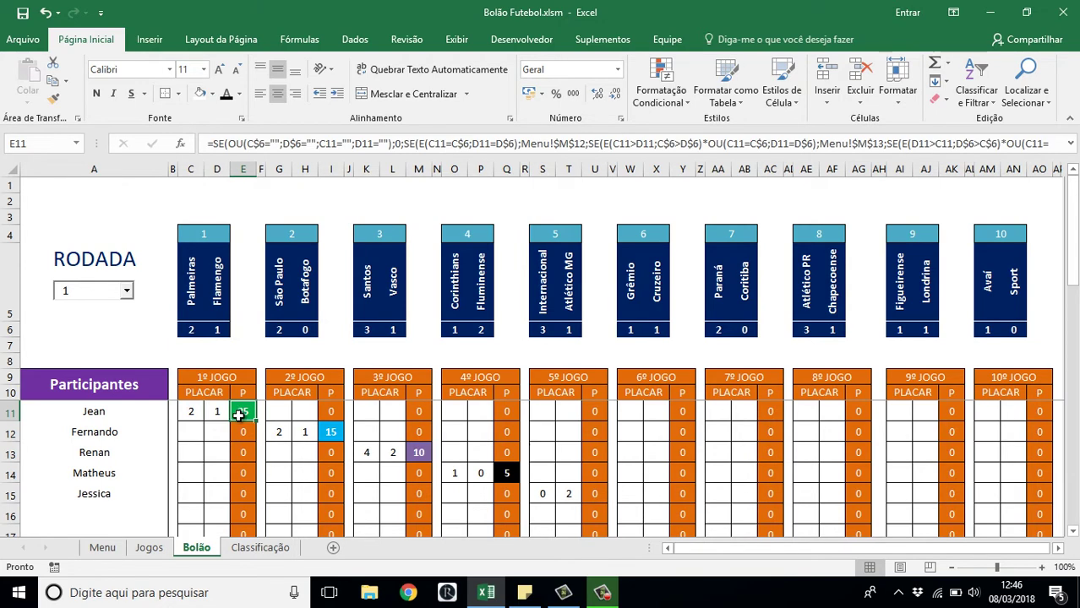
left_click(103, 549)
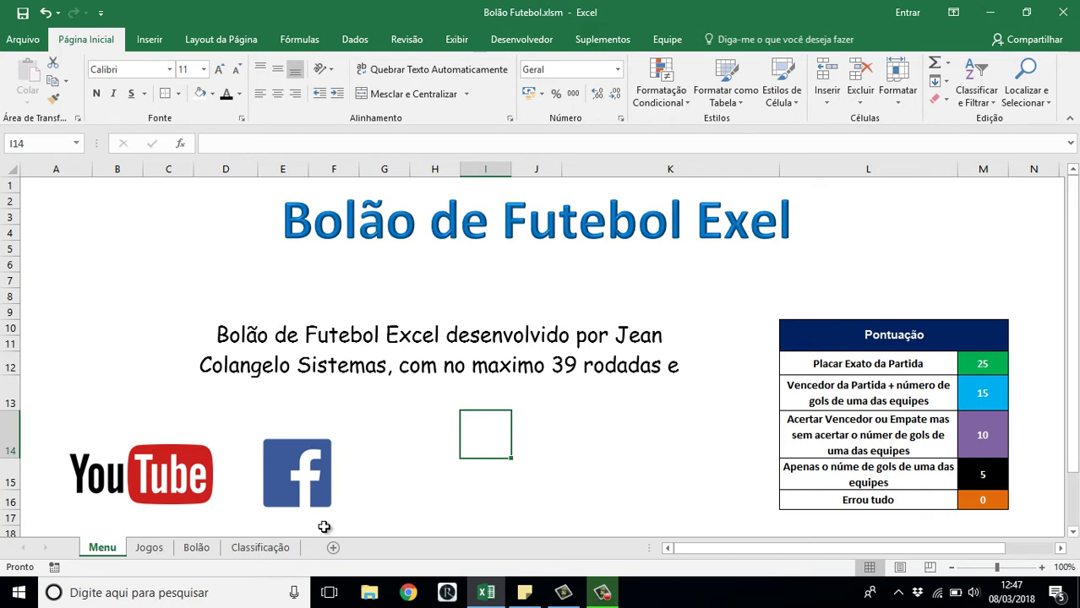
left_click(980, 364)
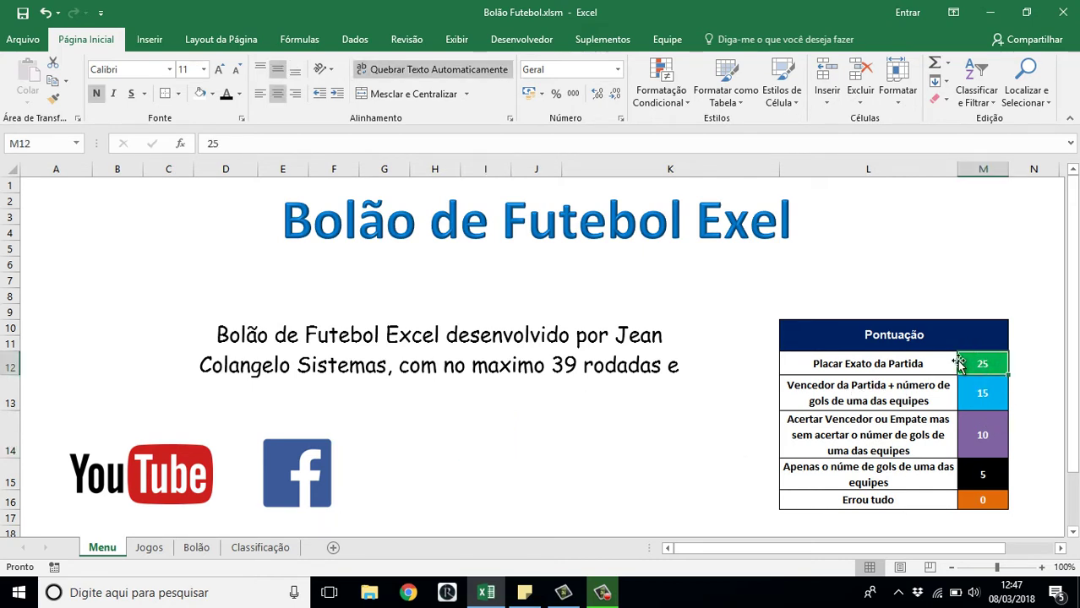
Step: Check the 2º JOGO guess in row 12 and the 3º JOGO guess in row 13 against the Menu sheet's scoring rules
left_click(215, 548)
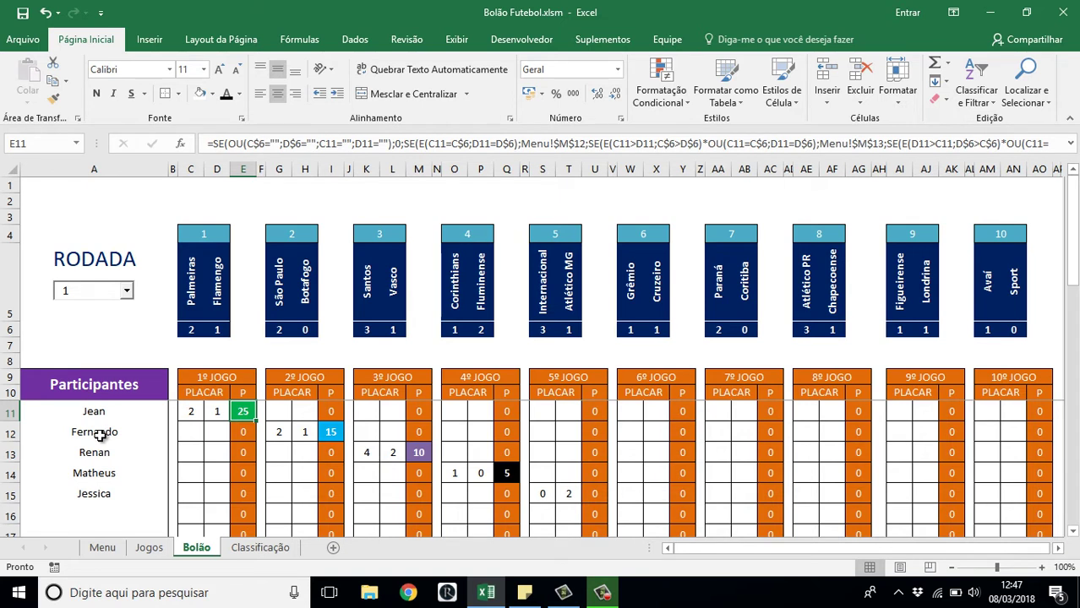
left_click(278, 432)
type("2")
left_click(313, 432)
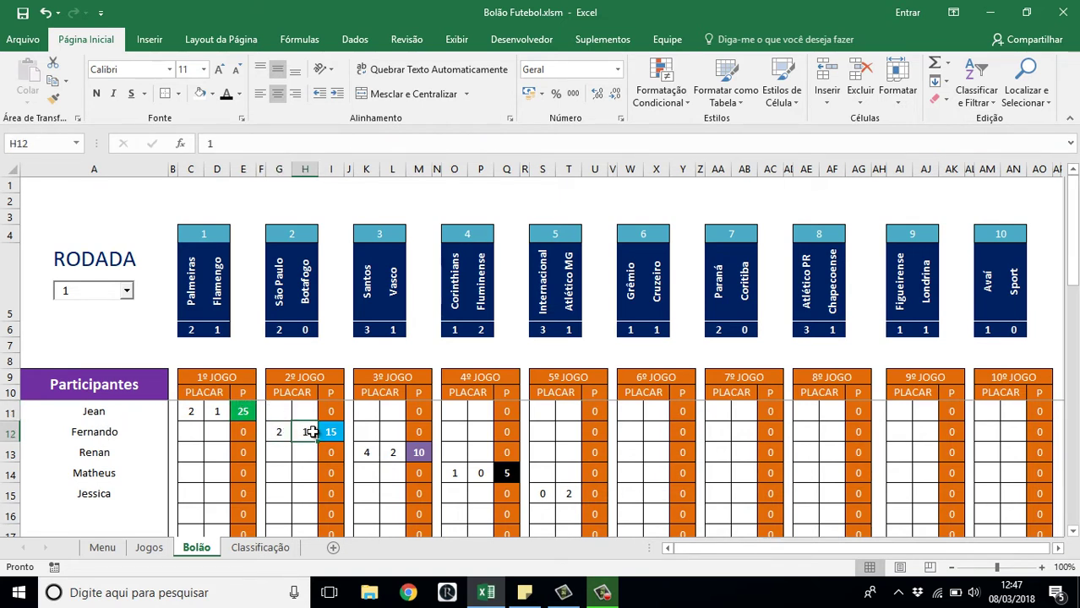
left_click(111, 551)
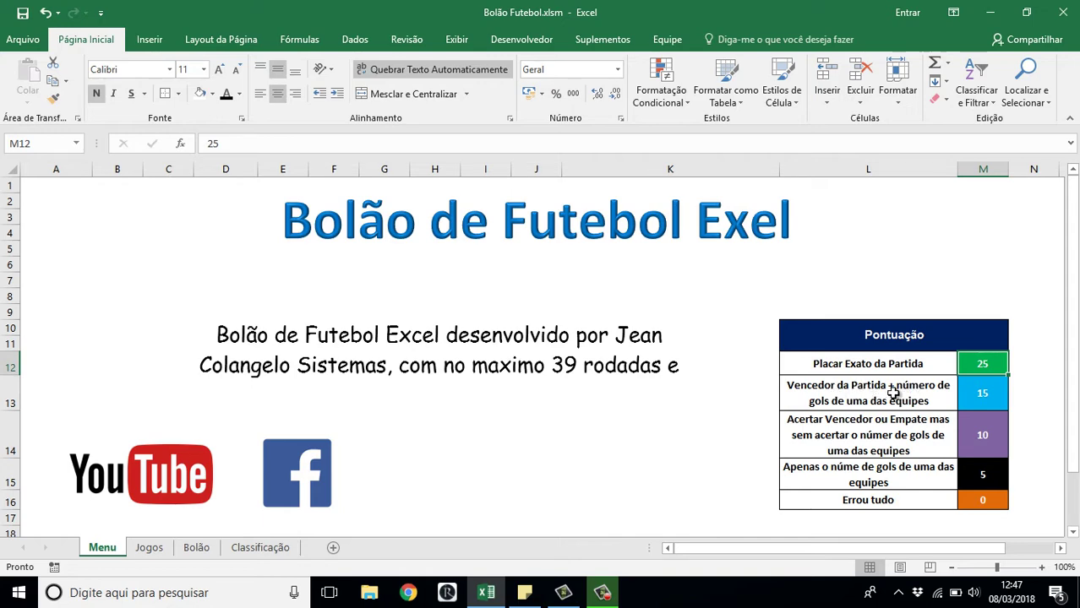
left_click(196, 550)
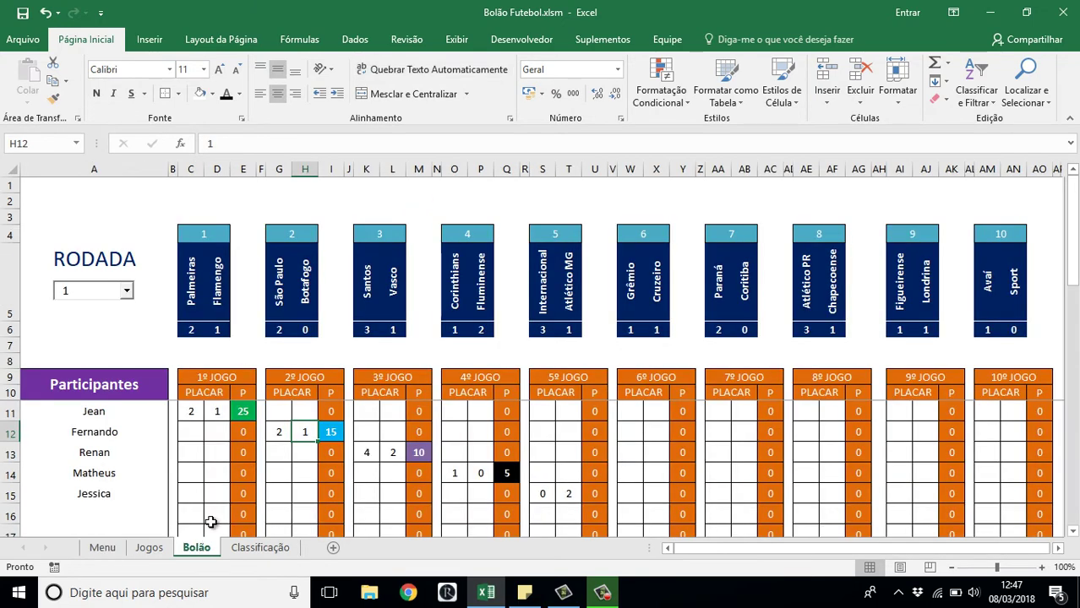
left_click(272, 436)
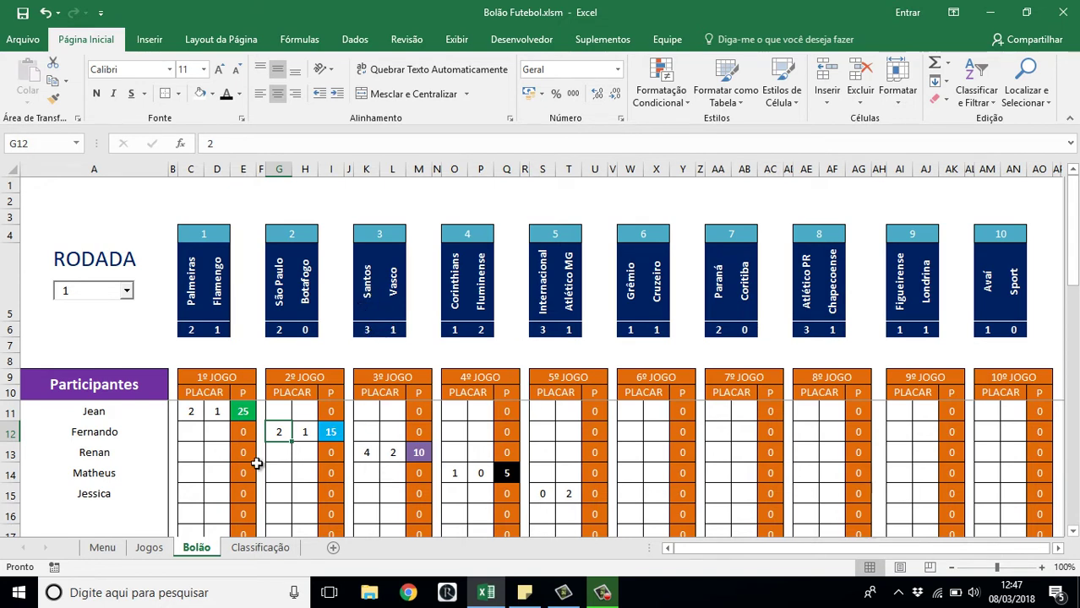
left_click(365, 452)
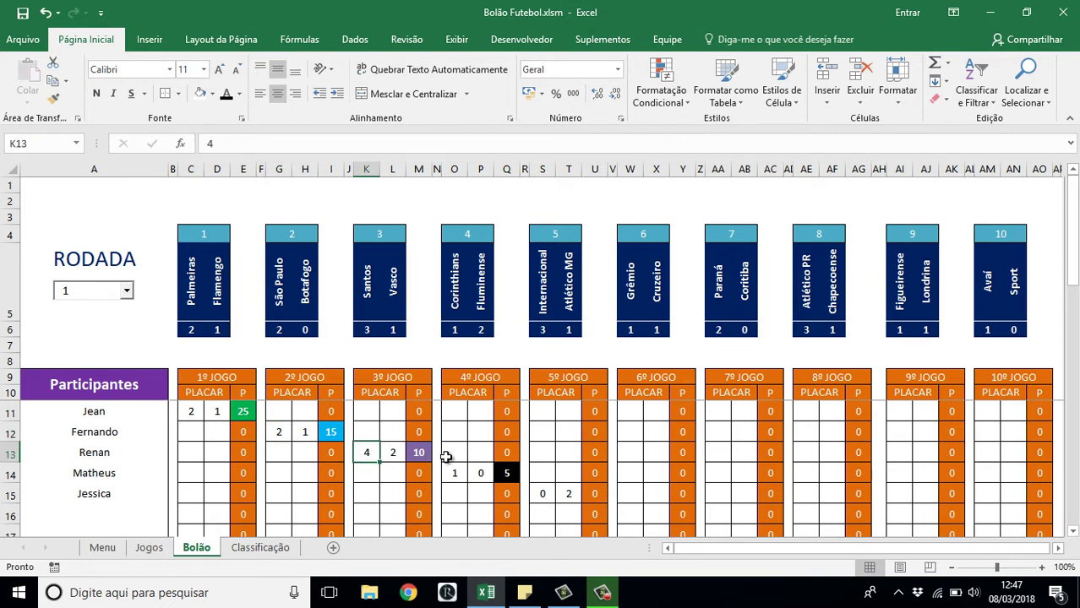
left_click(115, 551)
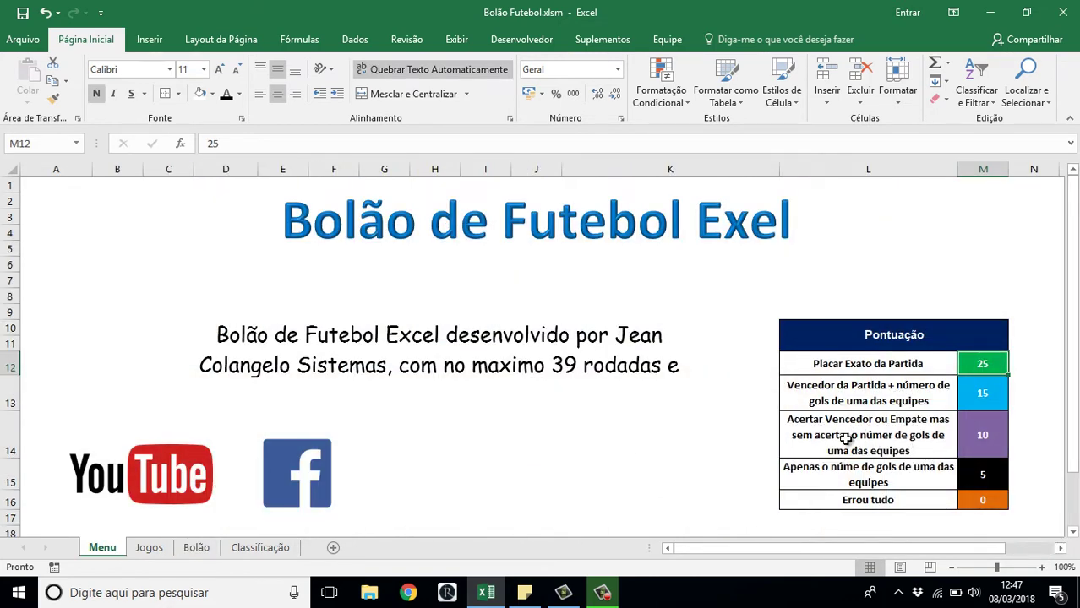
left_click(193, 553)
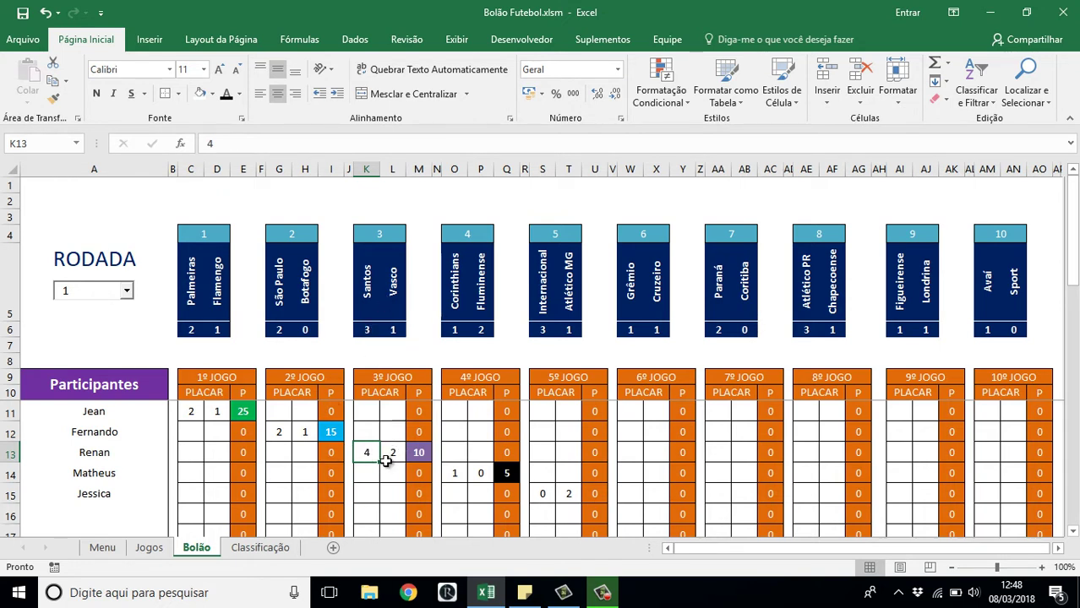
Step: Try 3 as the Santos score in row 13's 3º JOGO guess, and restore it to 4
type("3")
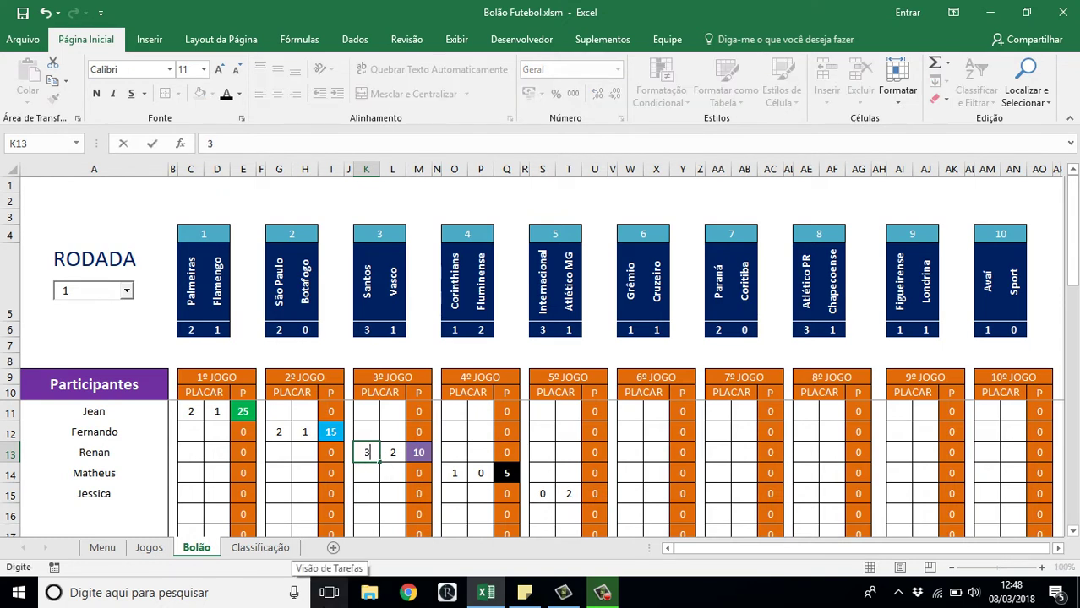
key("Return")
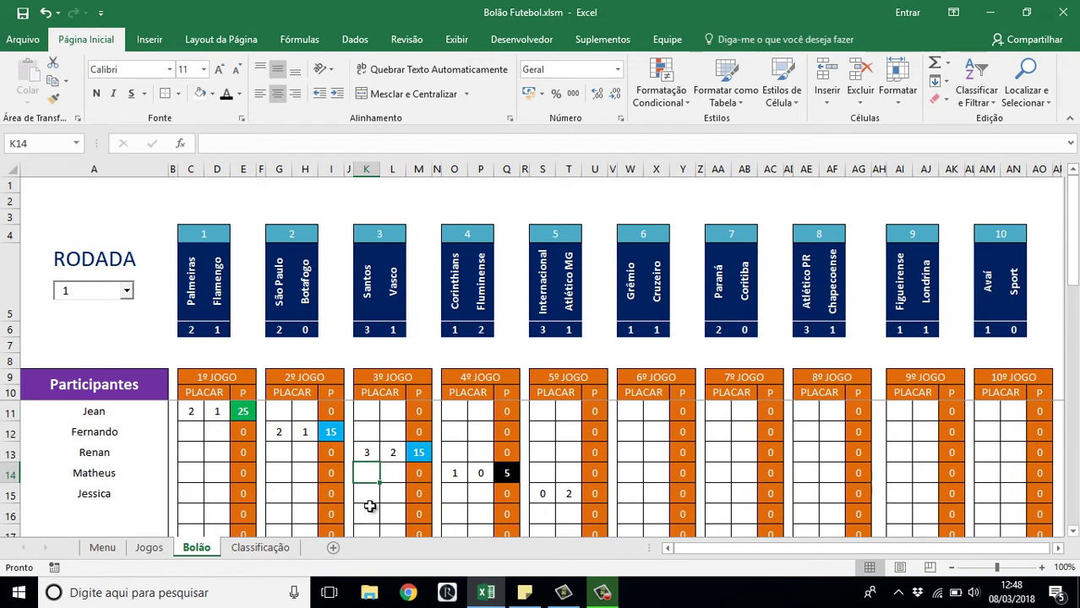
left_click(365, 453)
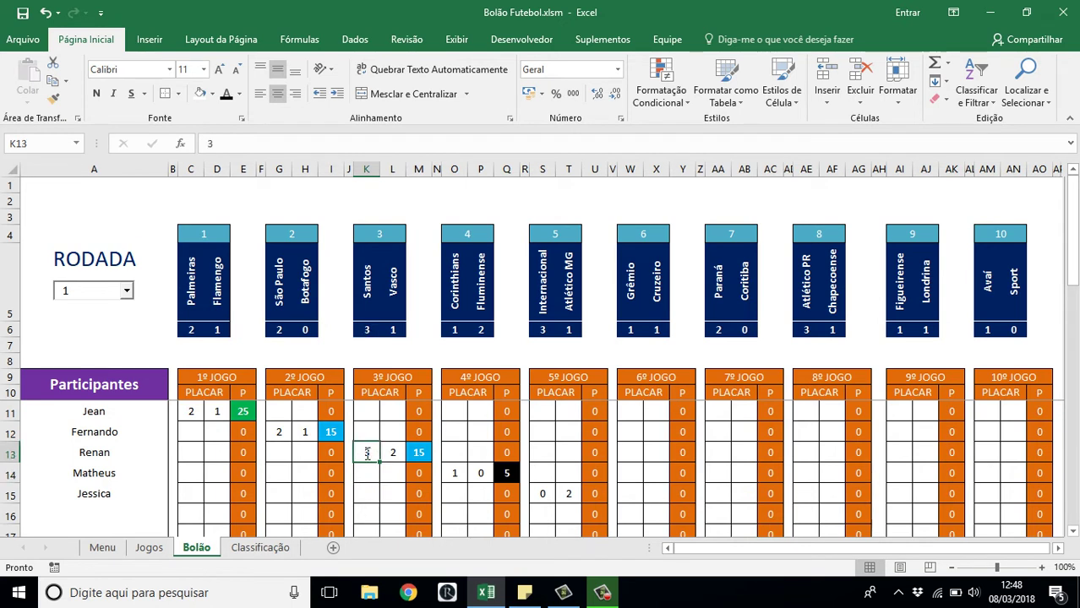
key("BackSpace")
key("Return")
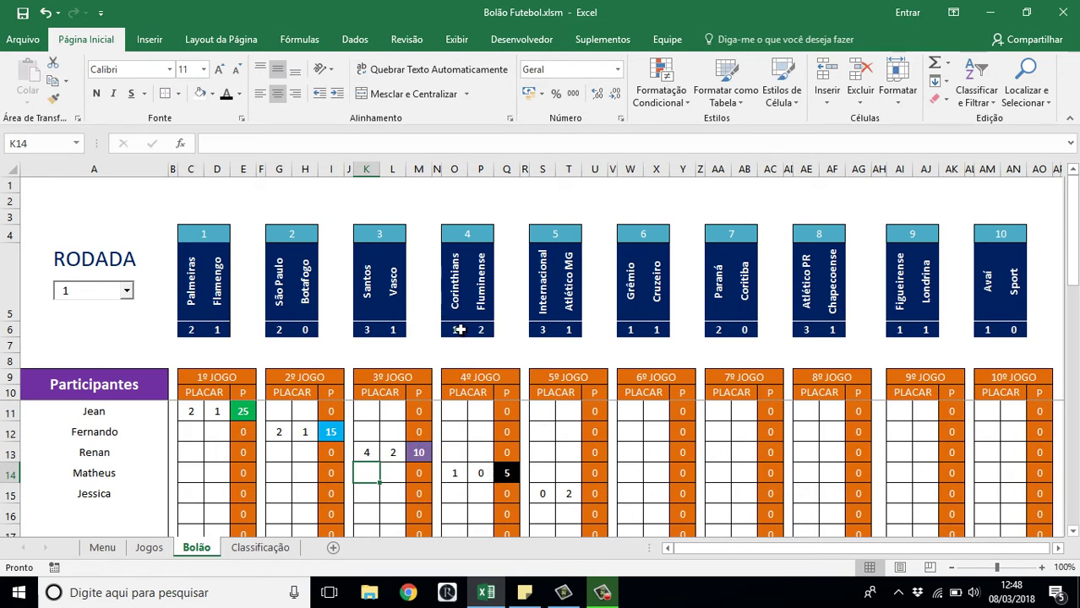
Step: Check row 14's 4º JOGO guess against the Menu sheet's scoring rules, and examine row 15's 5º JOGO guess
left_click(105, 473)
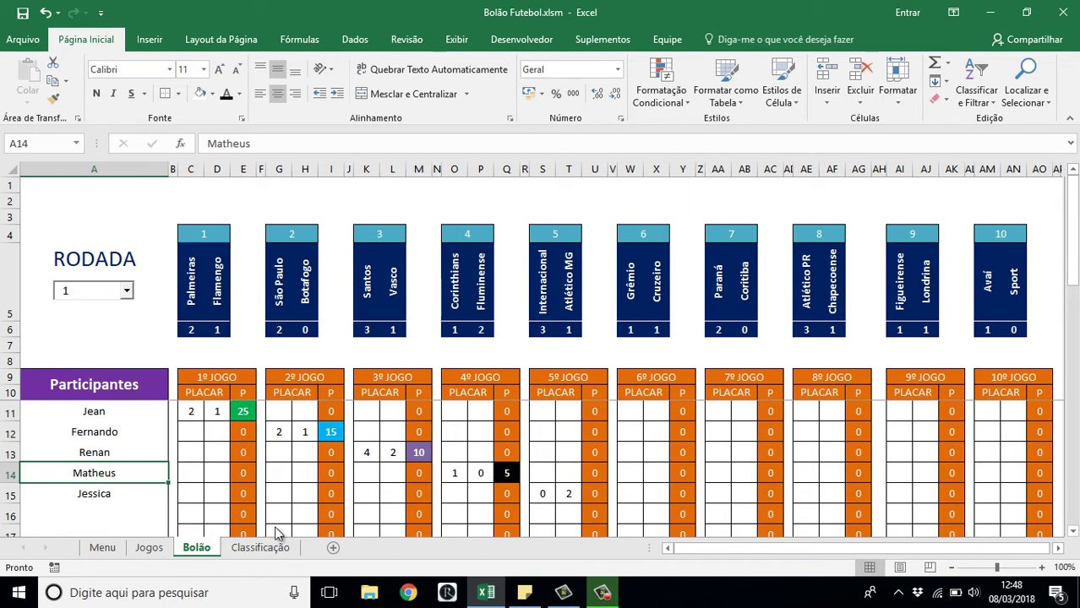
left_click(100, 551)
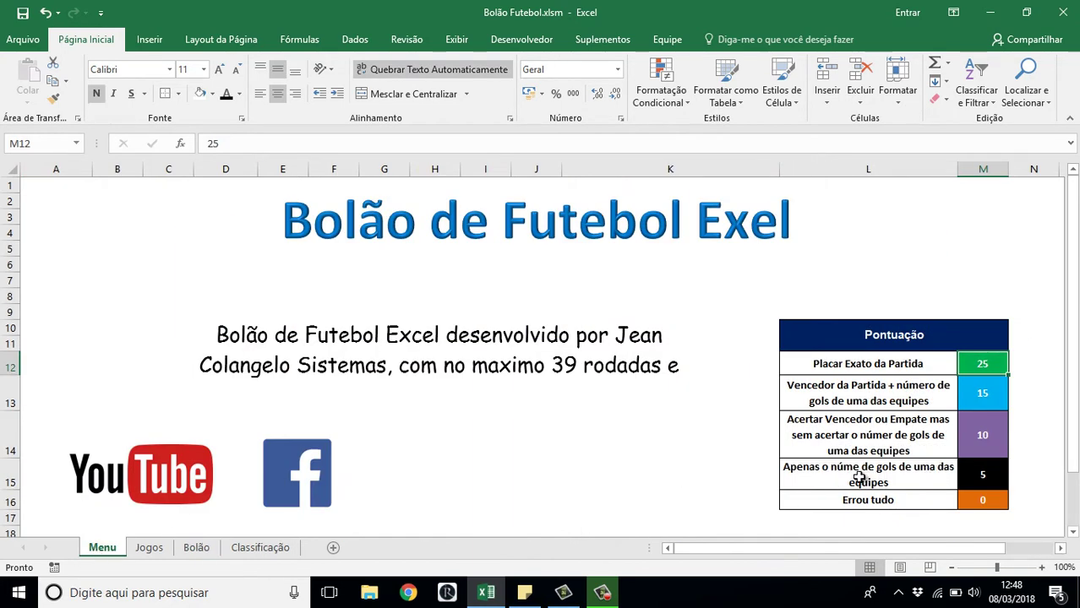
left_click(197, 549)
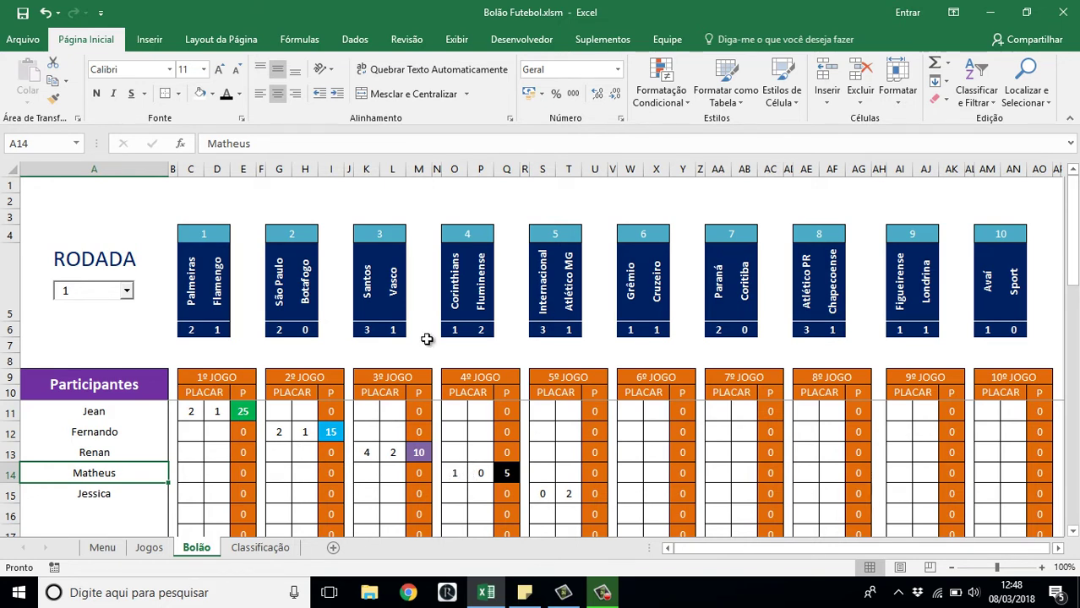
left_click(544, 453)
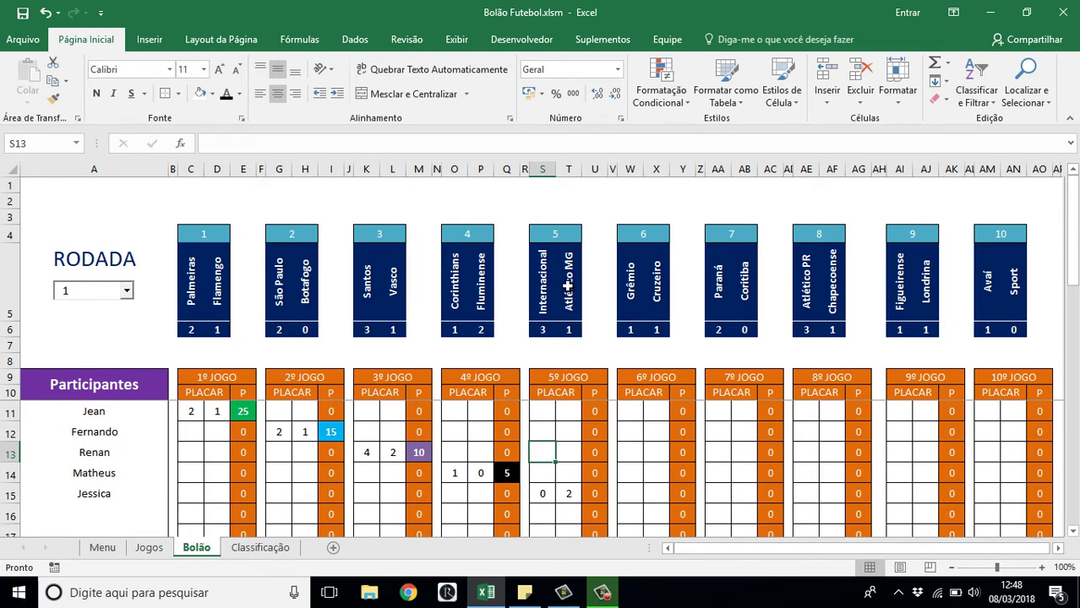
left_click(96, 492)
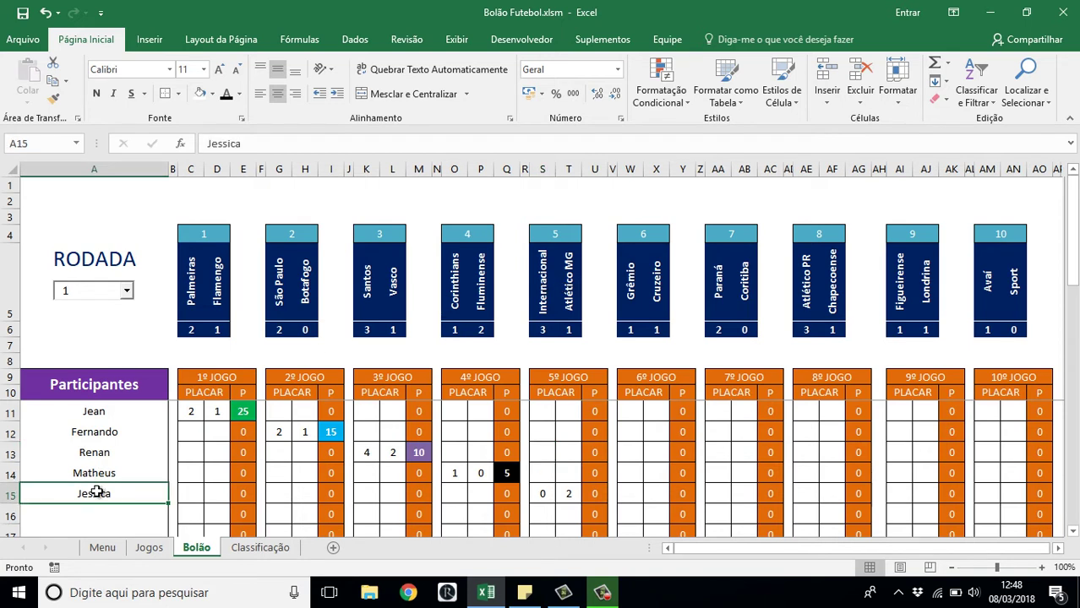
left_click(548, 496)
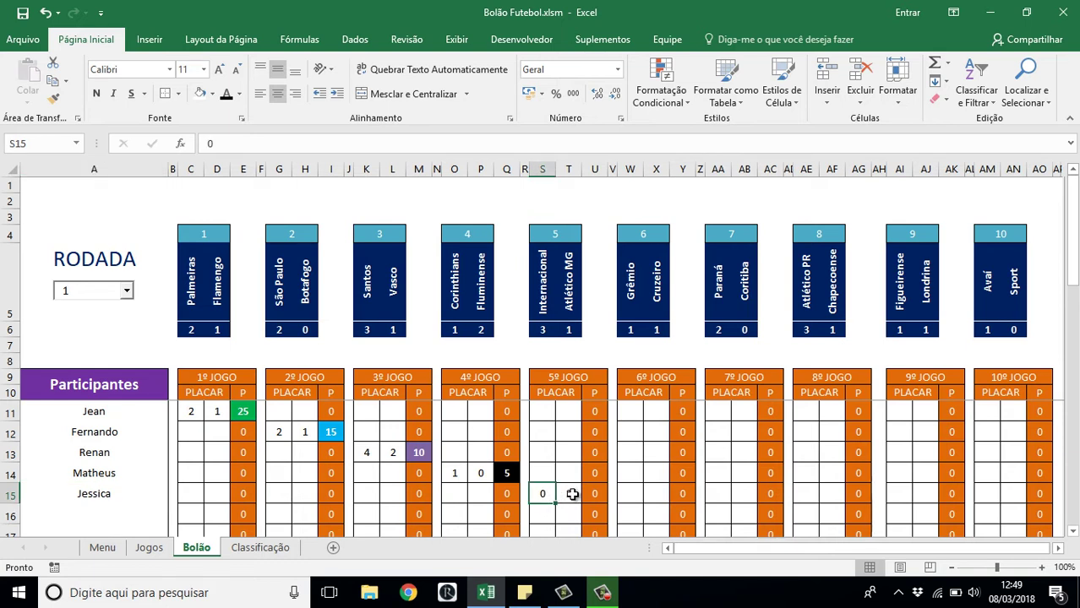
Step: Switch the Bolão sheet to RODADA 2
left_click(242, 347)
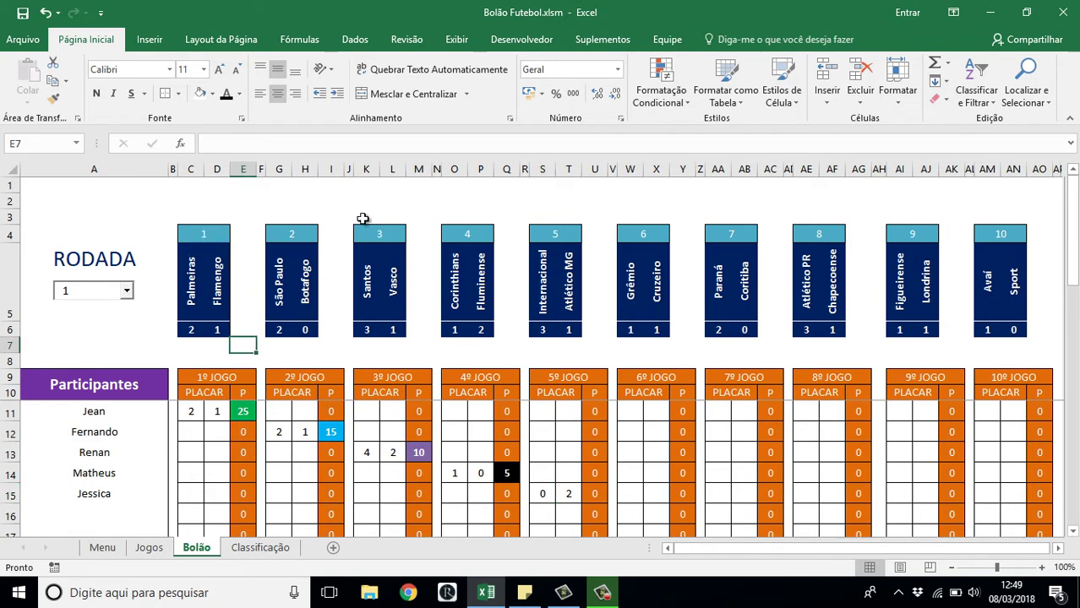
left_click(128, 293)
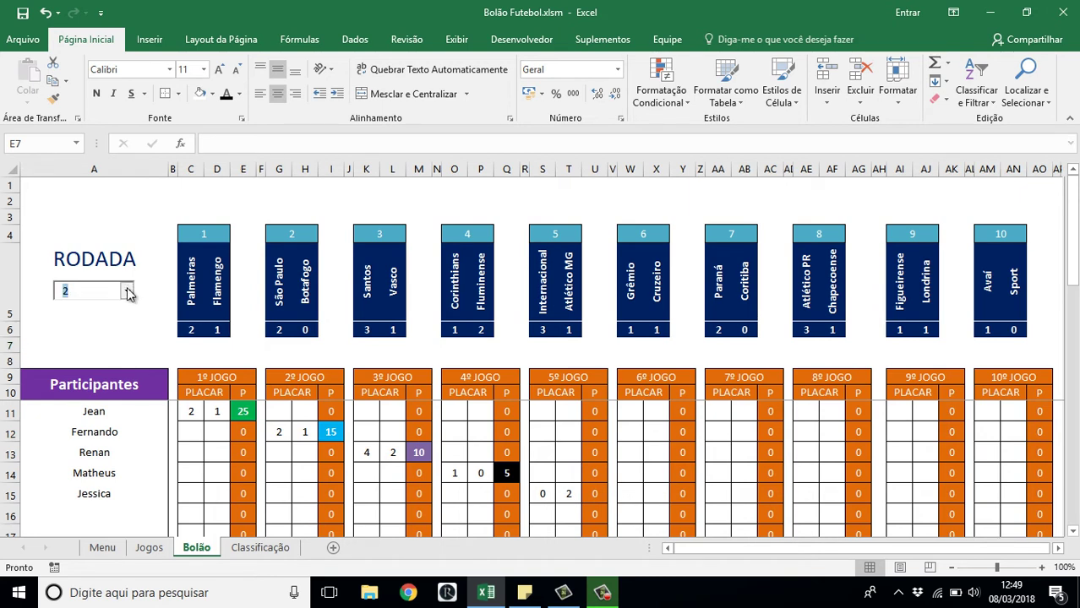
mouse_move(127, 330)
left_mouse_down()
mouse_move(125, 404)
mouse_move(127, 327)
left_mouse_up()
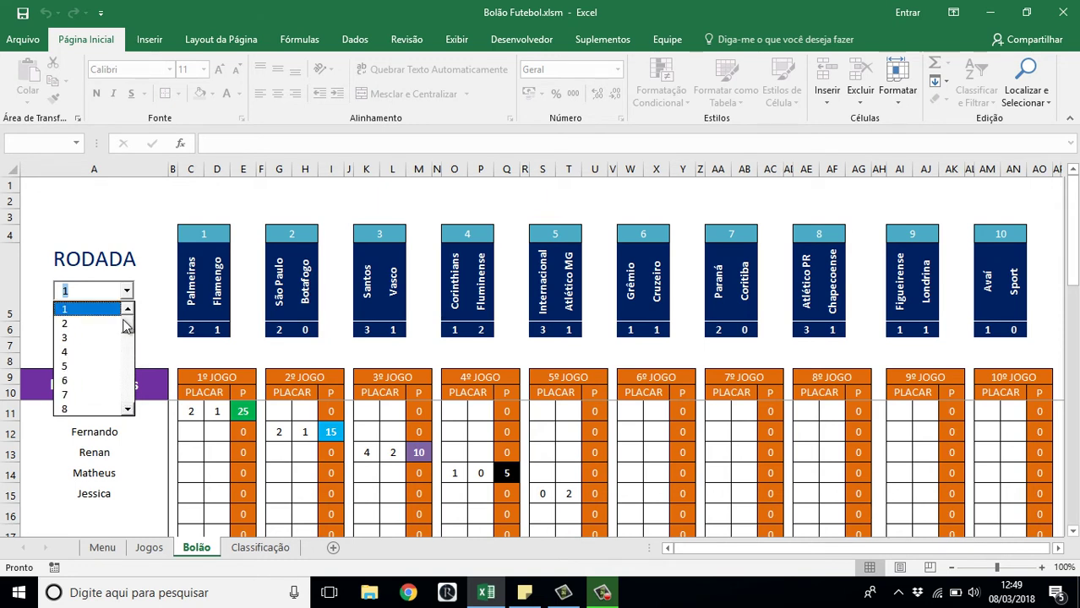
left_click(86, 322)
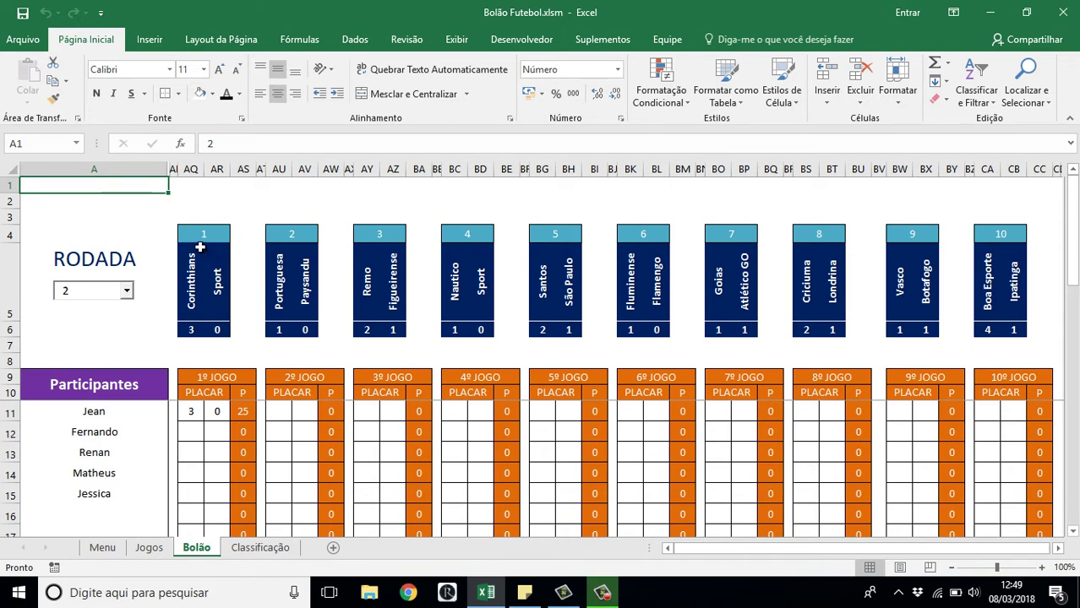
Step: Check the second-round matches from row 19 of the Jogos sheet, and return to the Bolão sheet
left_click(144, 548)
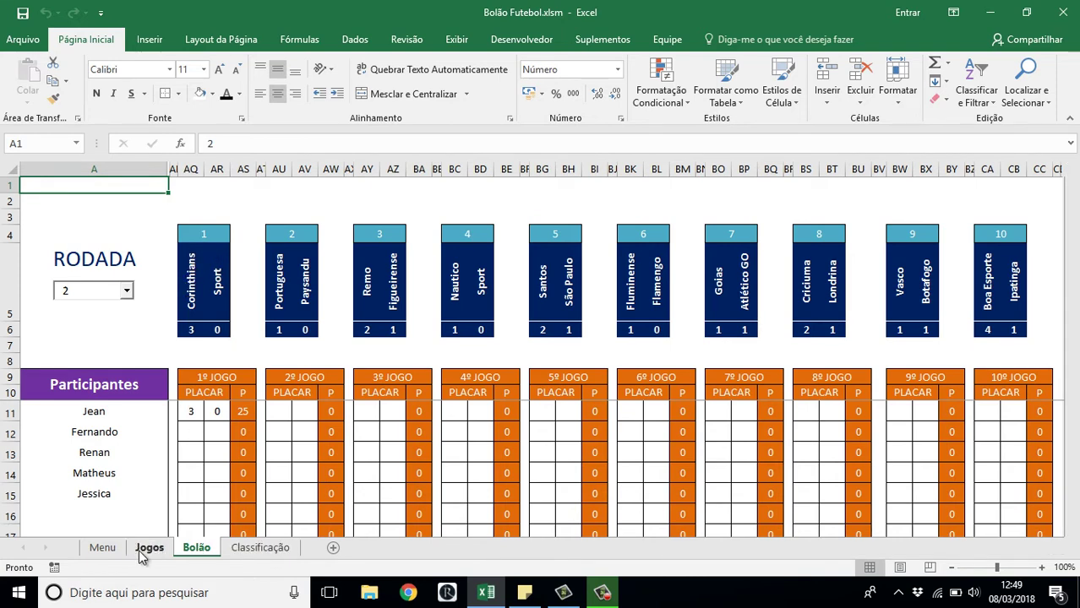
scroll(547, 512, "down", 4)
scroll(547, 513, "down", 1)
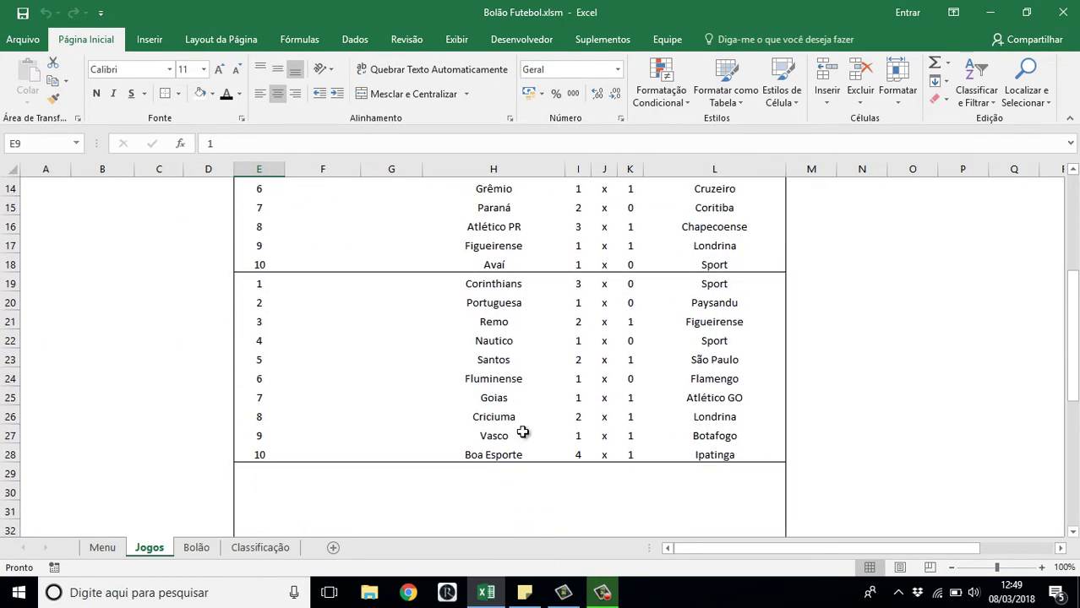
left_click(483, 284)
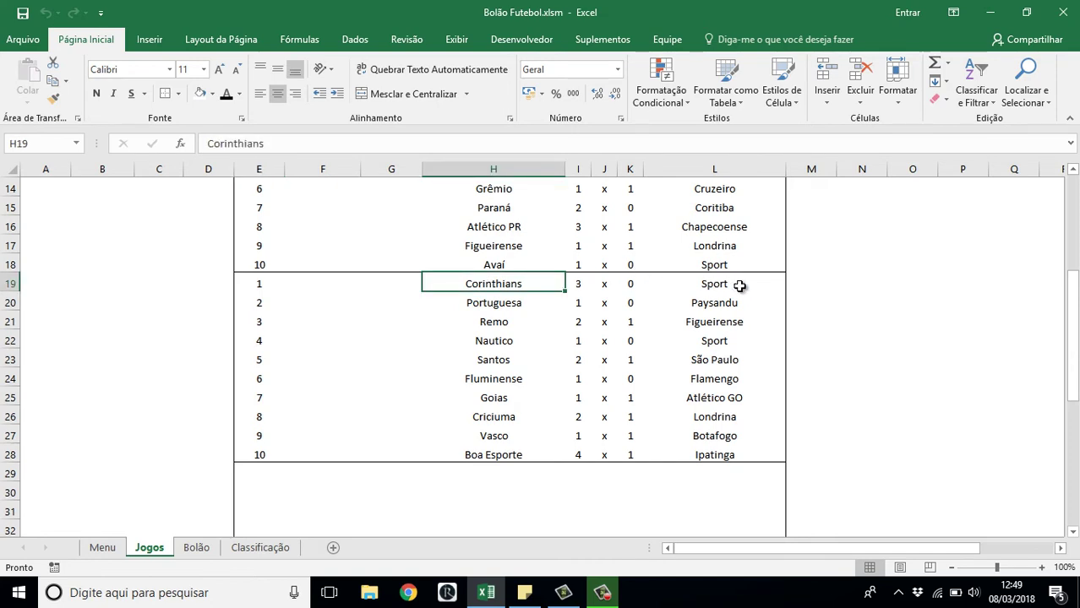
left_click(202, 548)
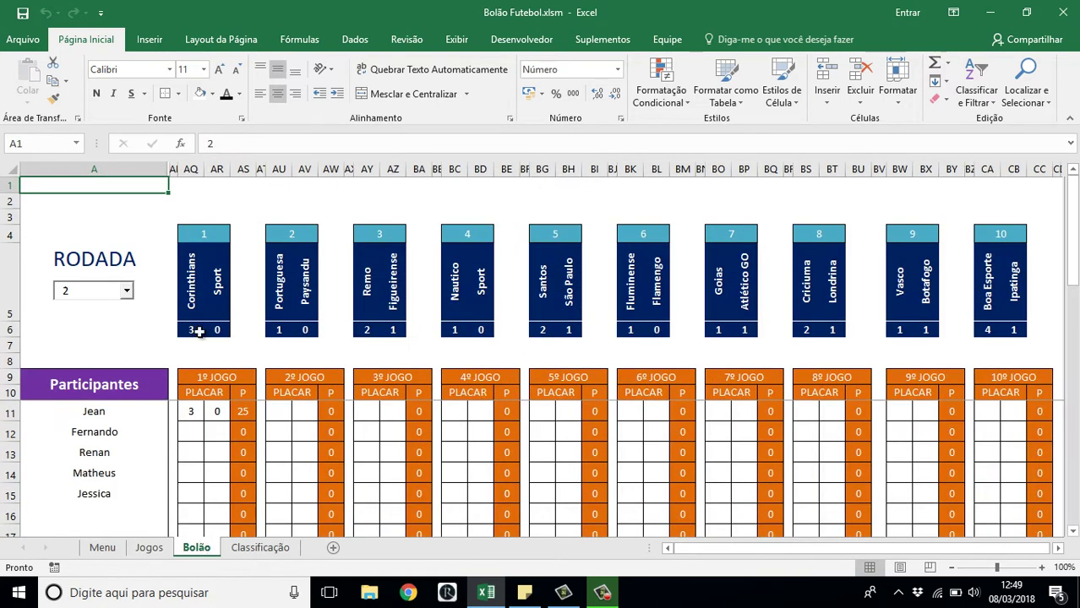
Step: Set the Sport score in row 11's 1º JOGO guess for RODADA 2 to 1
left_click(189, 411)
left_click(219, 416)
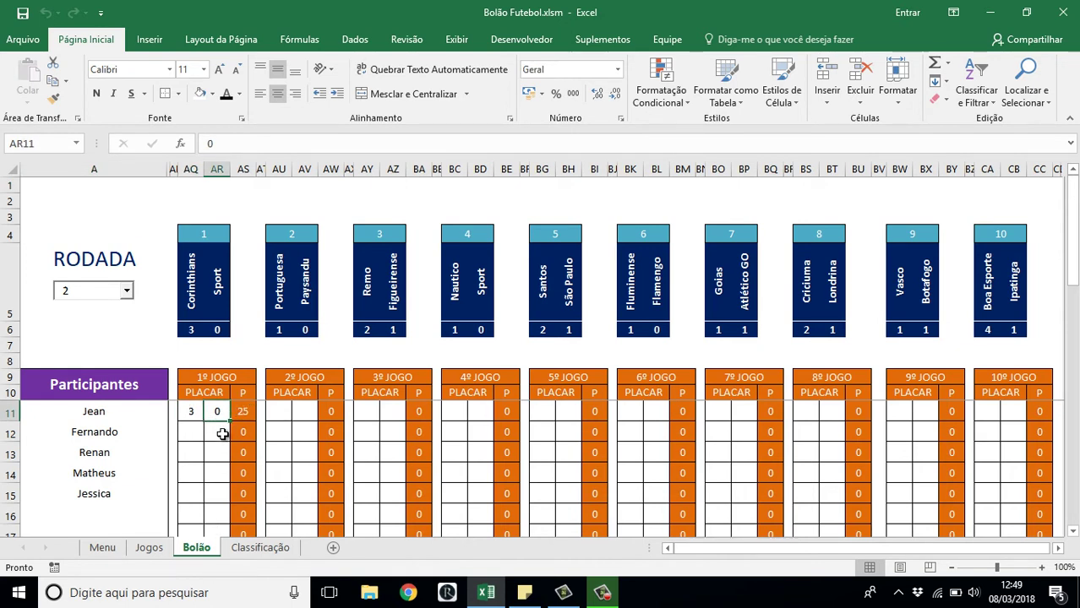
type("1")
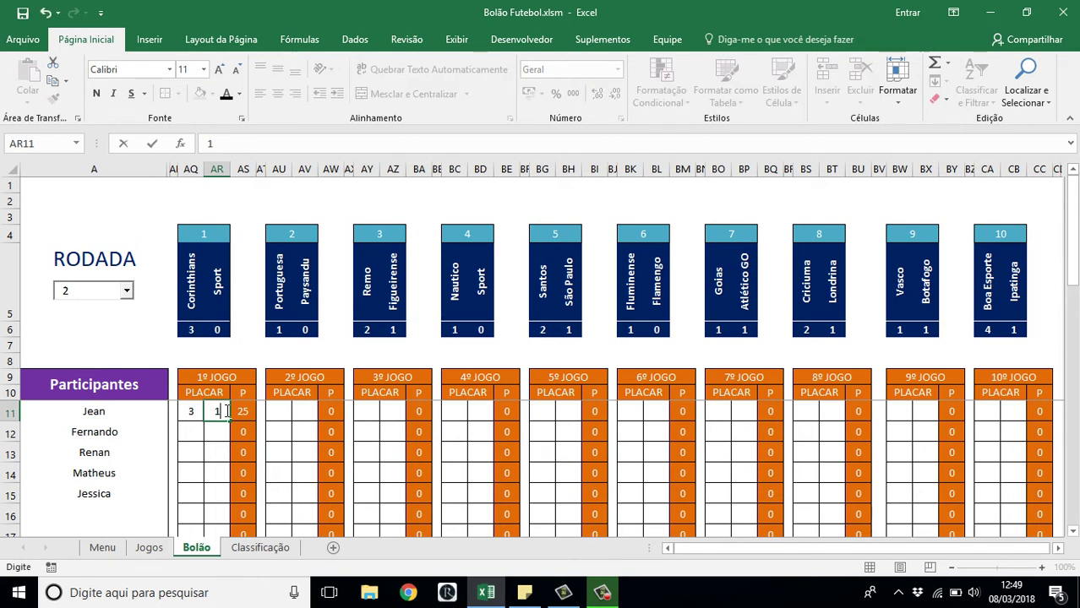
key("Return")
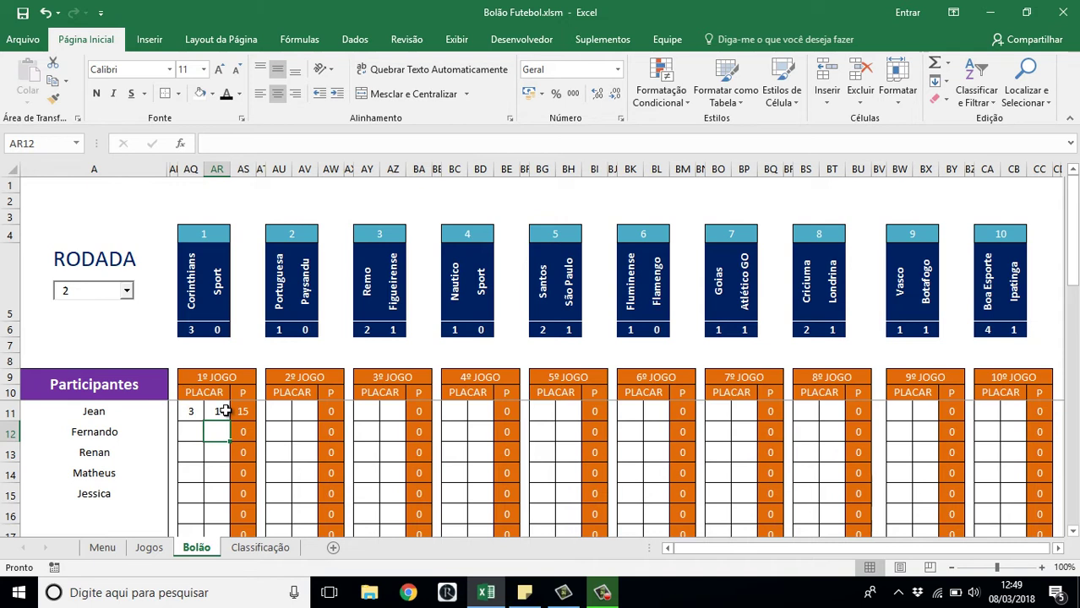
Step: Switch the Bolão sheet back to RODADA 1 to view that round's guesses and points
left_click(124, 293)
left_click(125, 292)
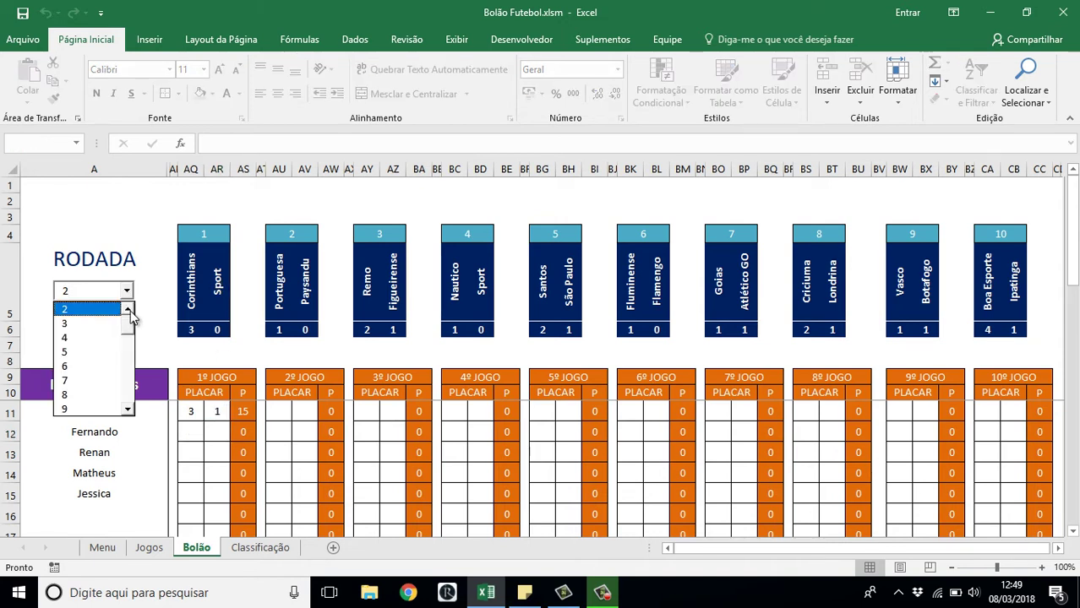
left_click(100, 309)
left_click(241, 344)
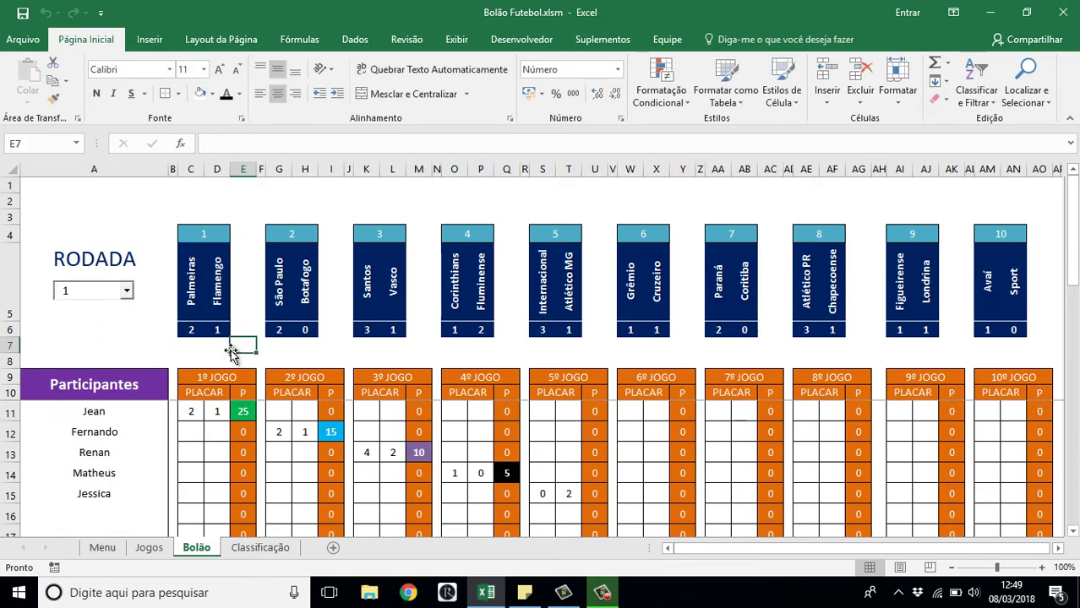
Step: View the ranking in the Classificação sheet, and review row 11's RODADA 2 points in the Bolão sheet
left_click(243, 550)
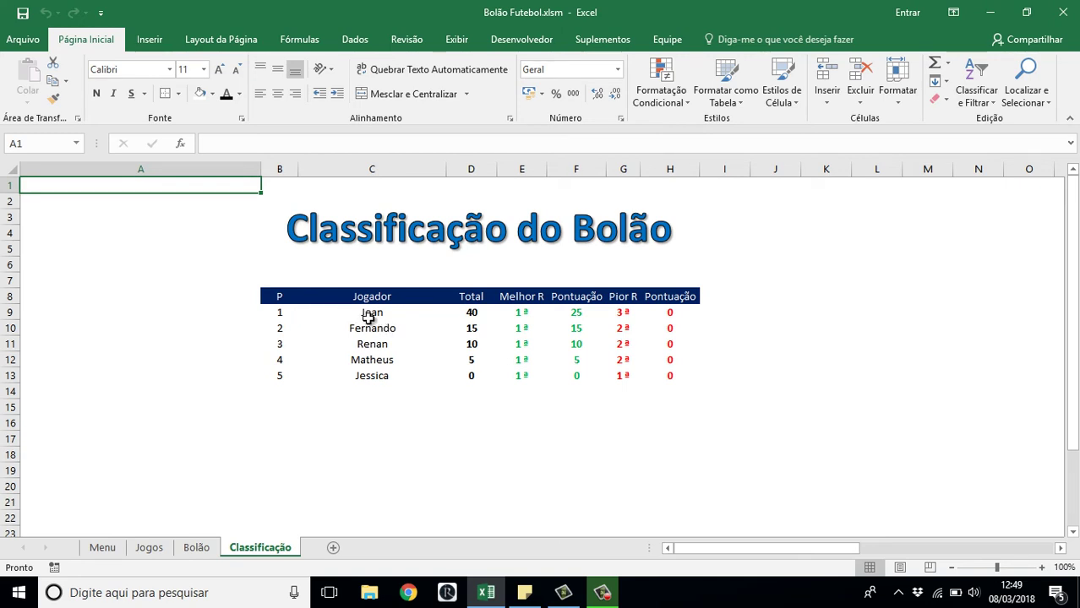
left_click(162, 549)
left_click(202, 548)
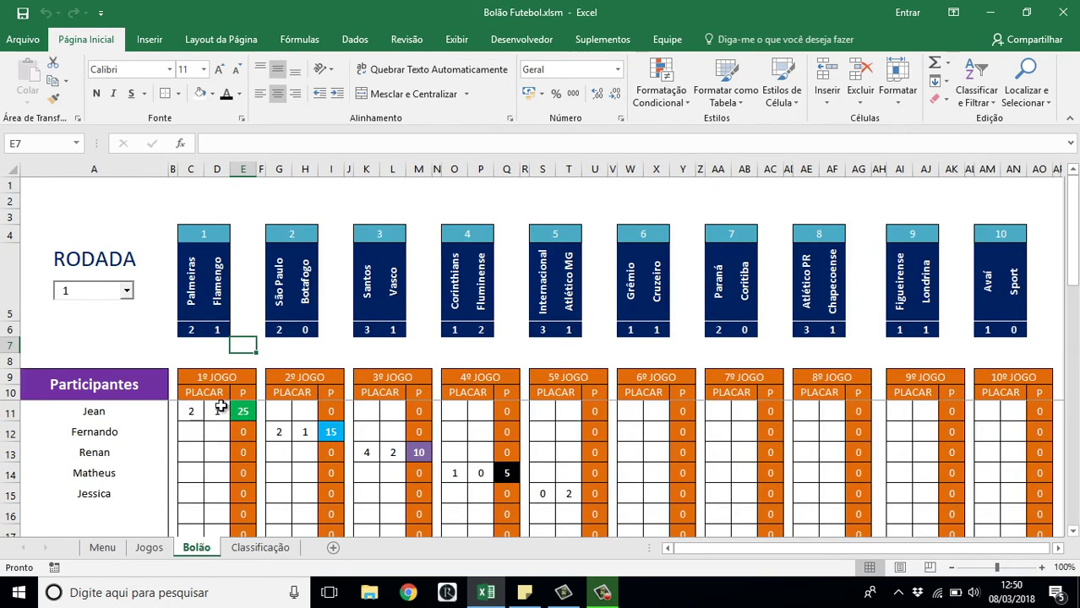
left_click(126, 291)
left_click(105, 316)
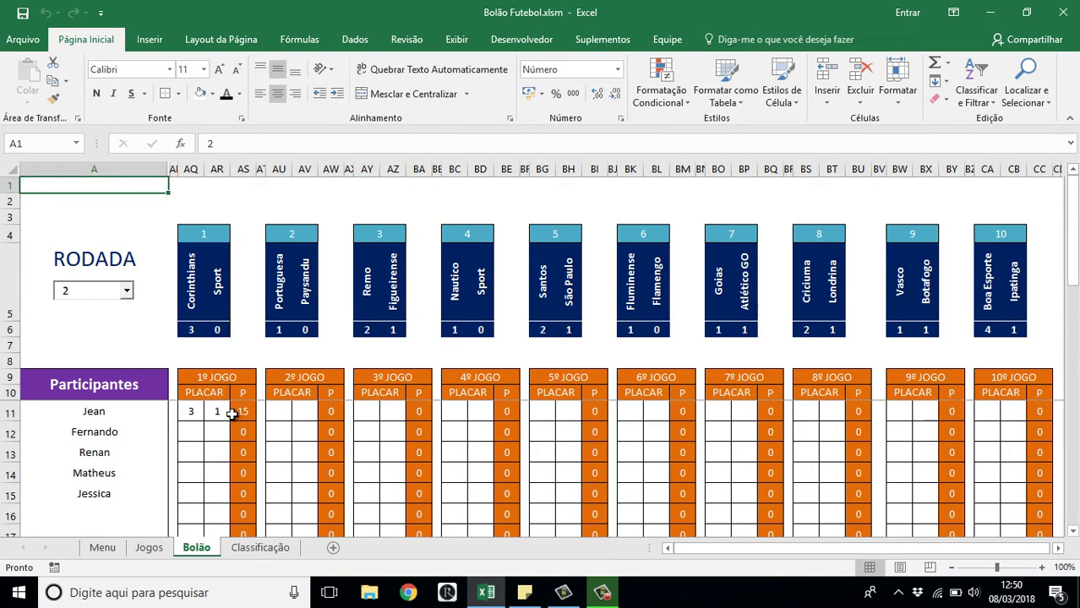
Step: Examine the first-ranked player's Total, Melhor R and Pontuação in the Classificação sheet
left_click(256, 548)
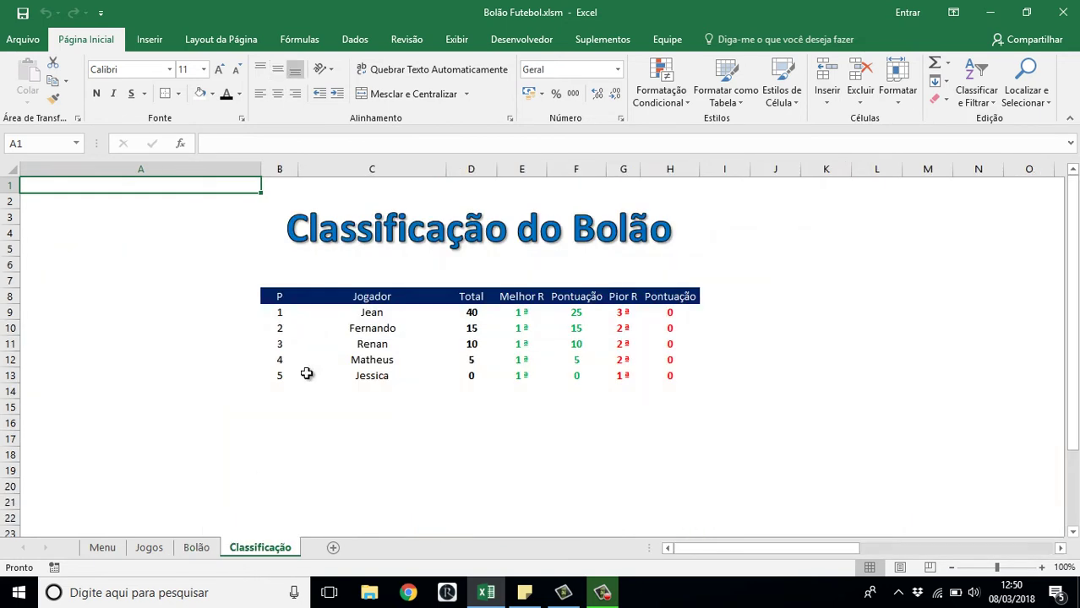
left_click(460, 311)
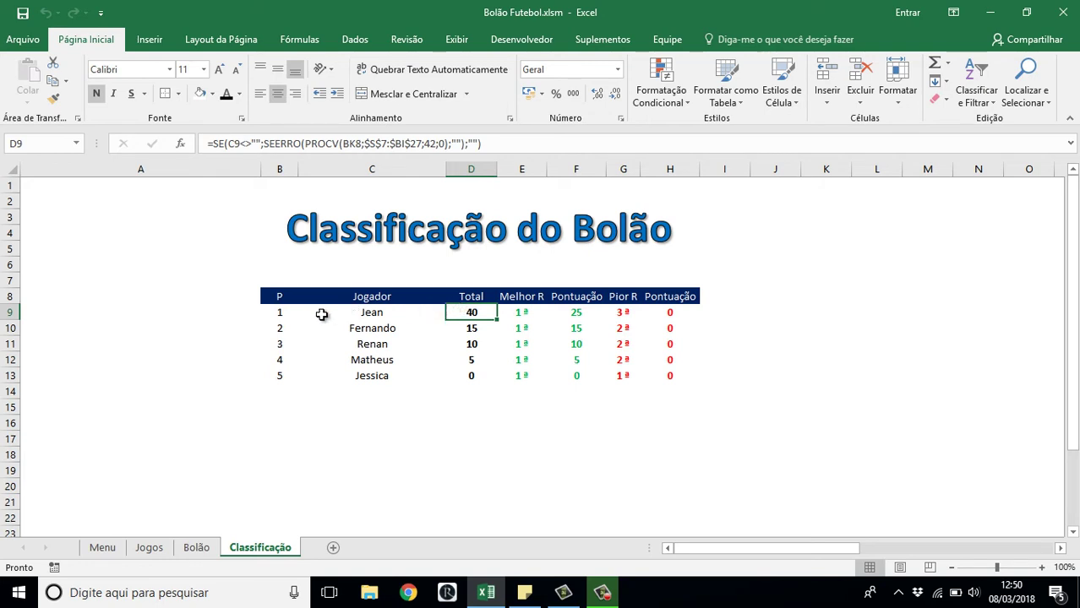
left_click(515, 314)
left_click_drag(526, 314, 562, 311)
left_click(521, 314)
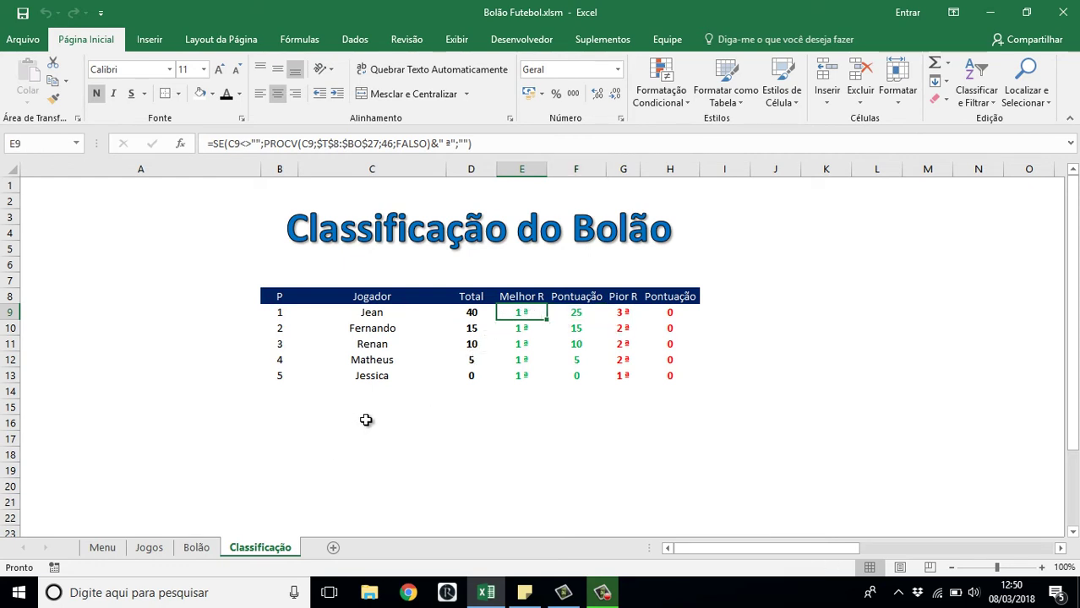
Step: Compare row 11's RODADA 2 and RODADA 1 points in the Bolão sheet
left_click(196, 548)
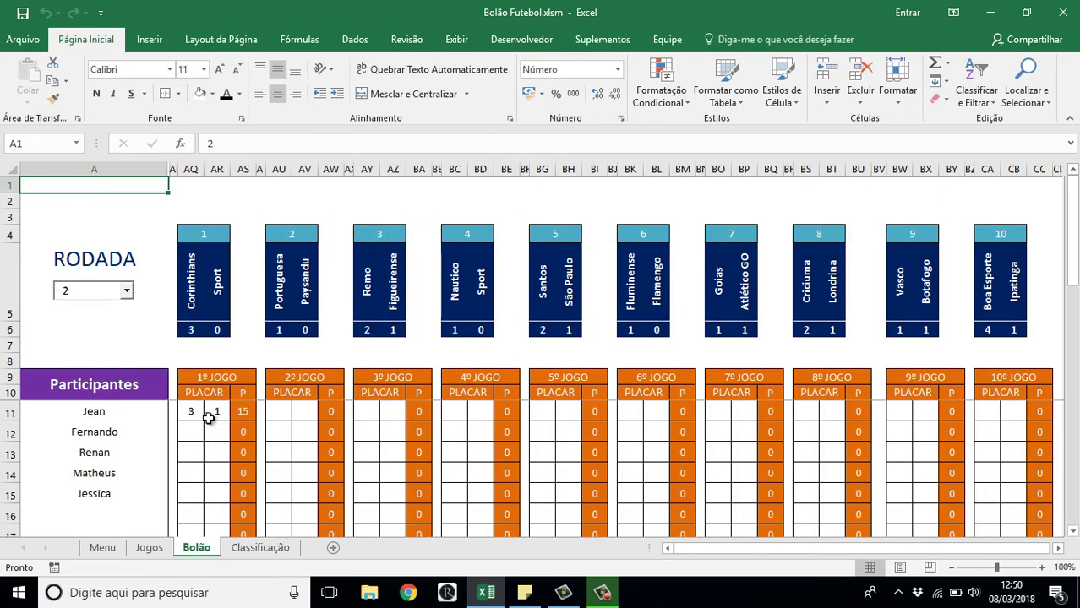
left_click(127, 290)
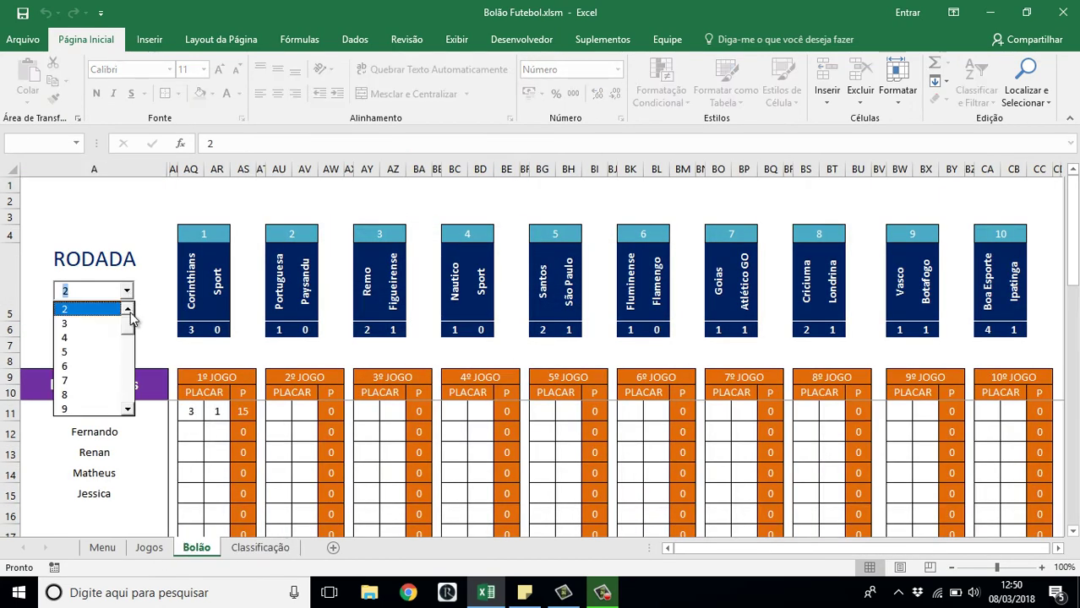
left_click(97, 308)
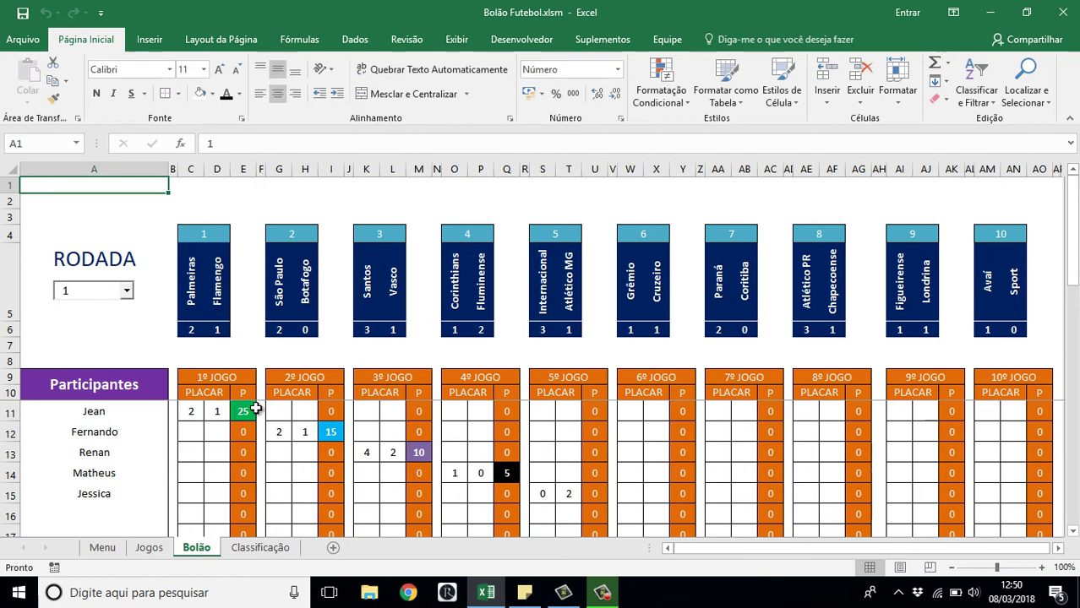
Step: In RODADA 2, enter row 11's guesses as 1 x 0 for the 2º JOGO and 2 x 1 for the 3º JOGO
left_click(126, 291)
left_click(91, 317)
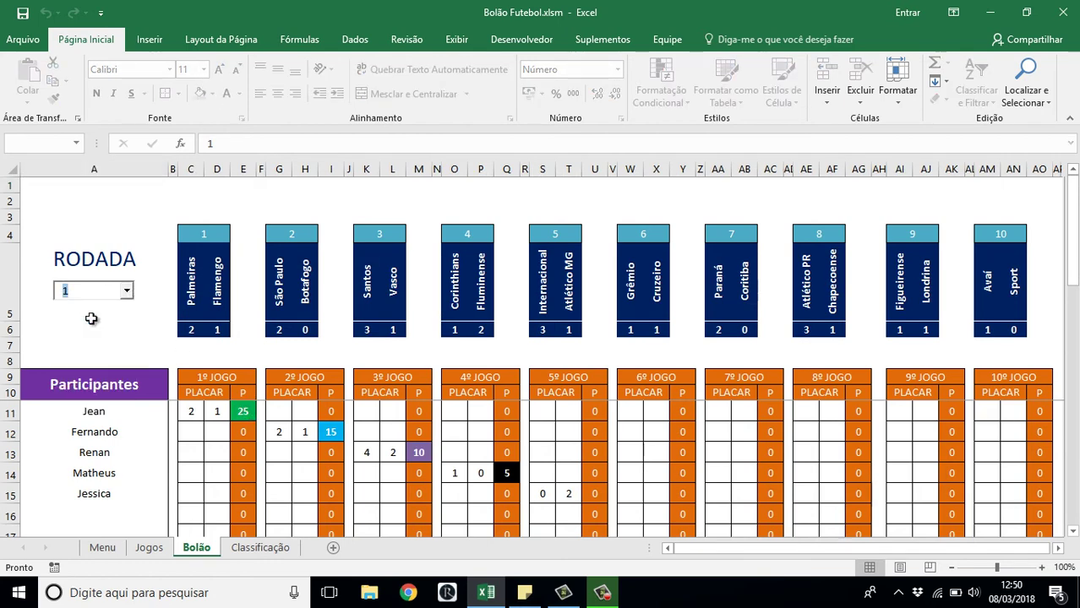
left_click(284, 409)
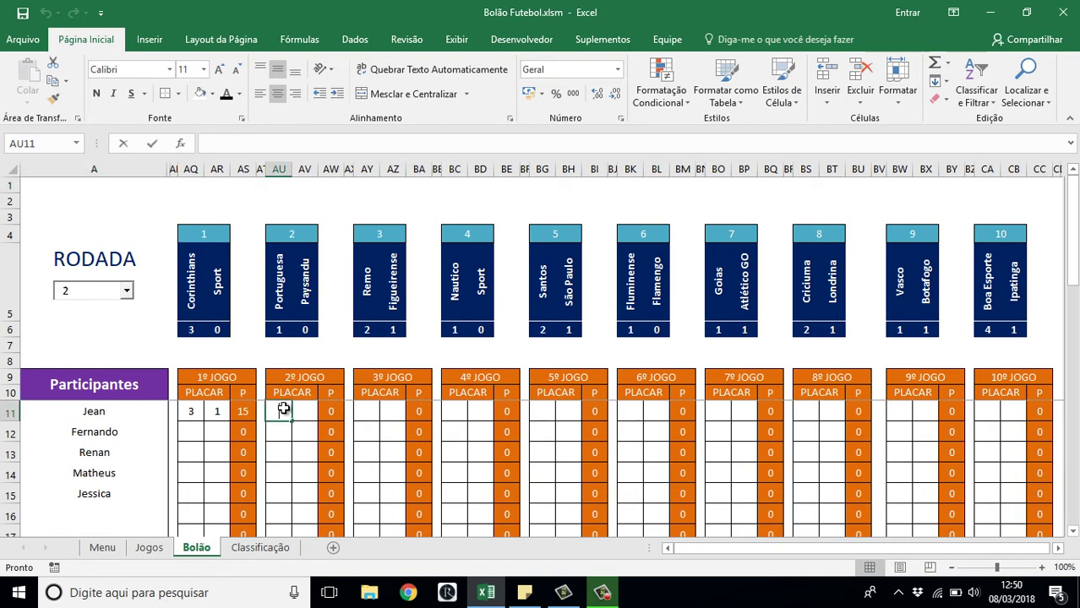
type("1")
left_click(303, 412)
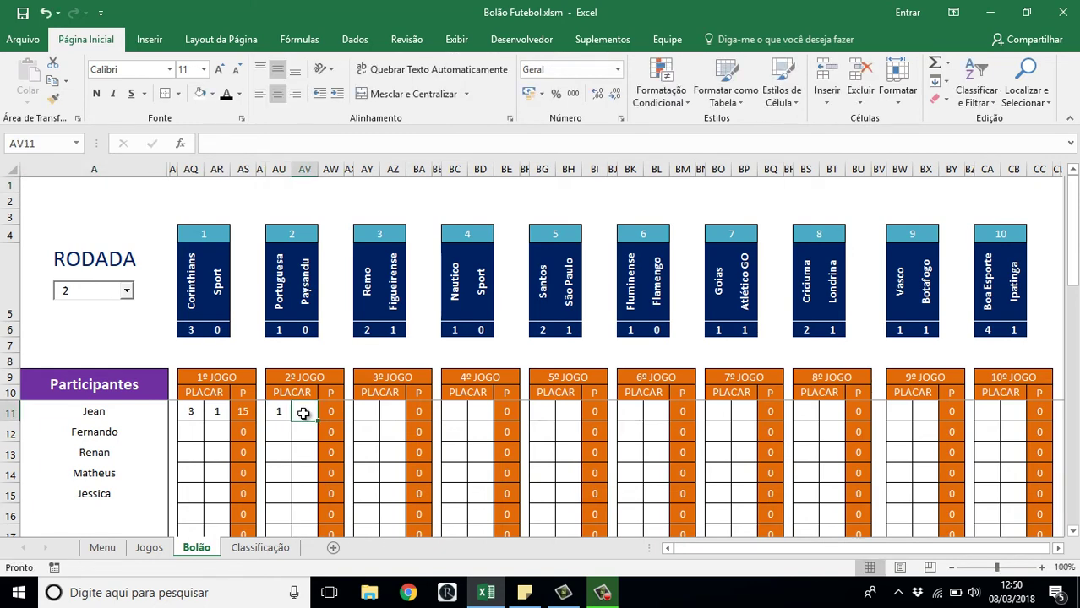
type("0")
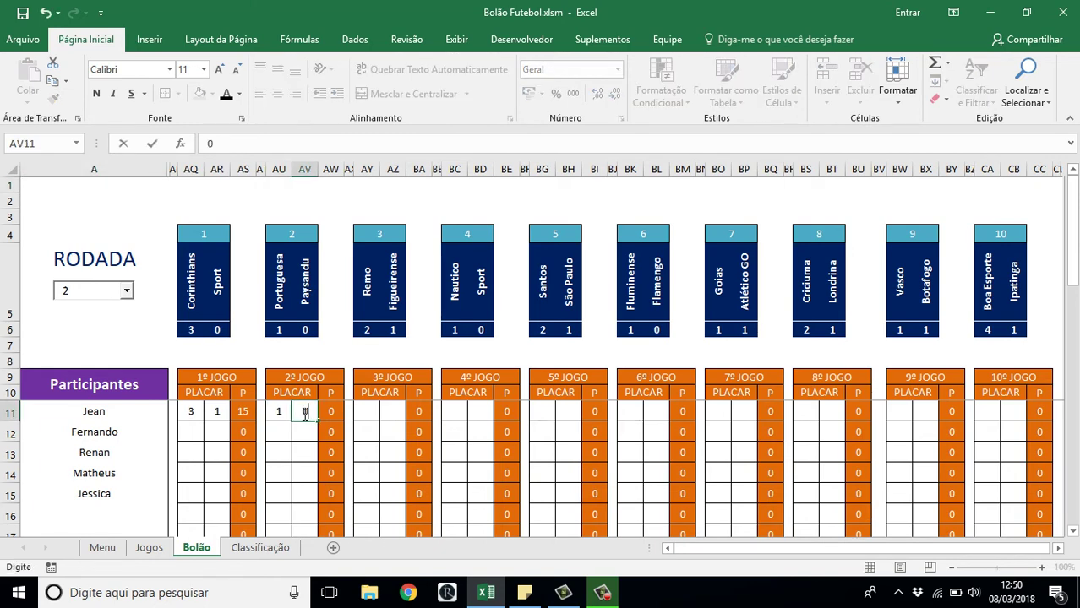
left_click(366, 411)
type("2")
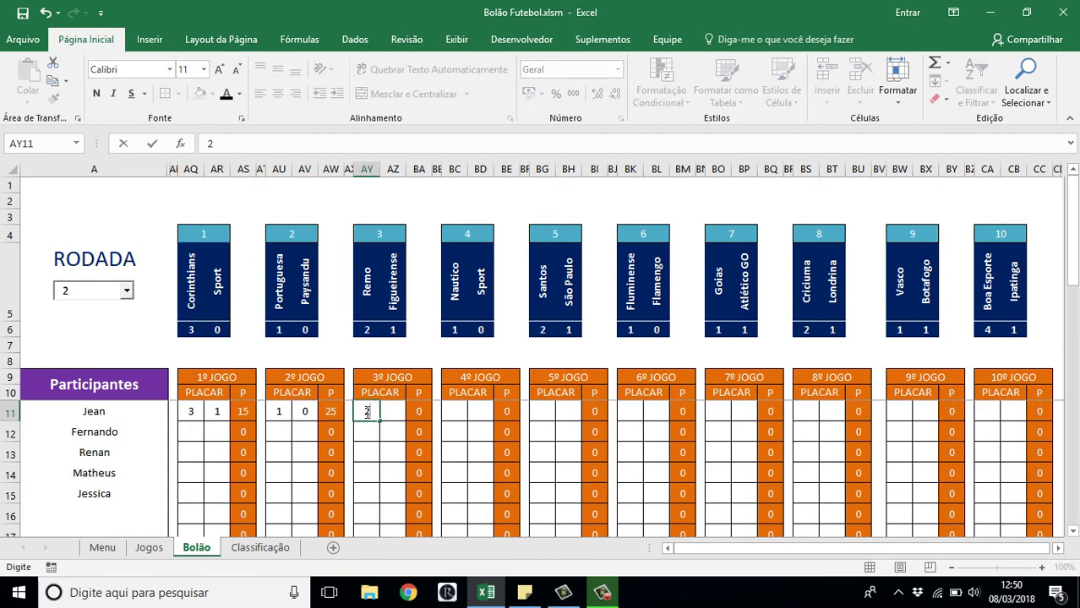
left_click(389, 413)
type("1")
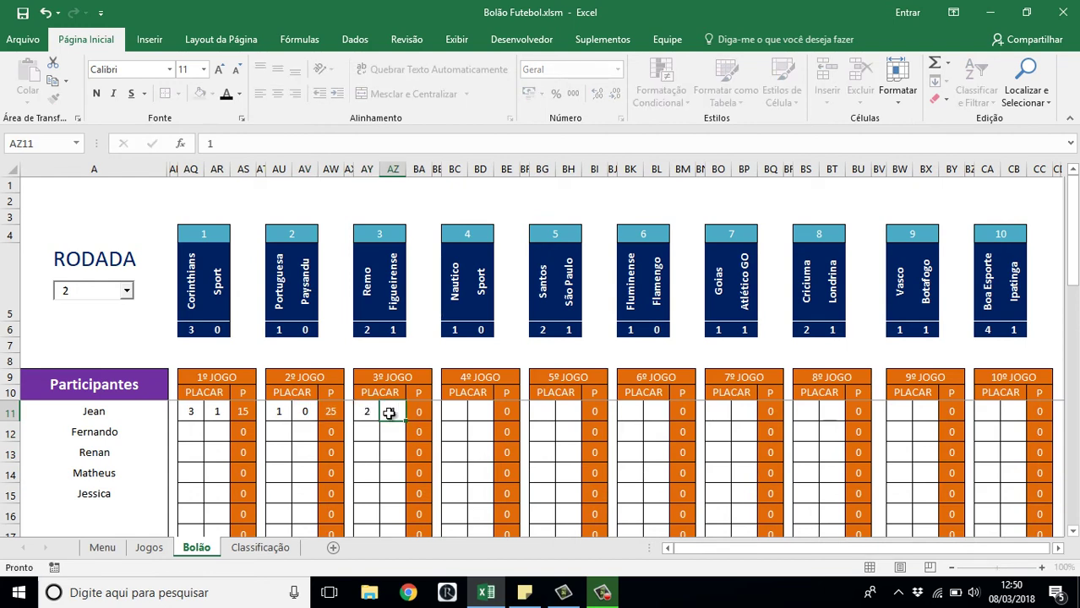
key("Return")
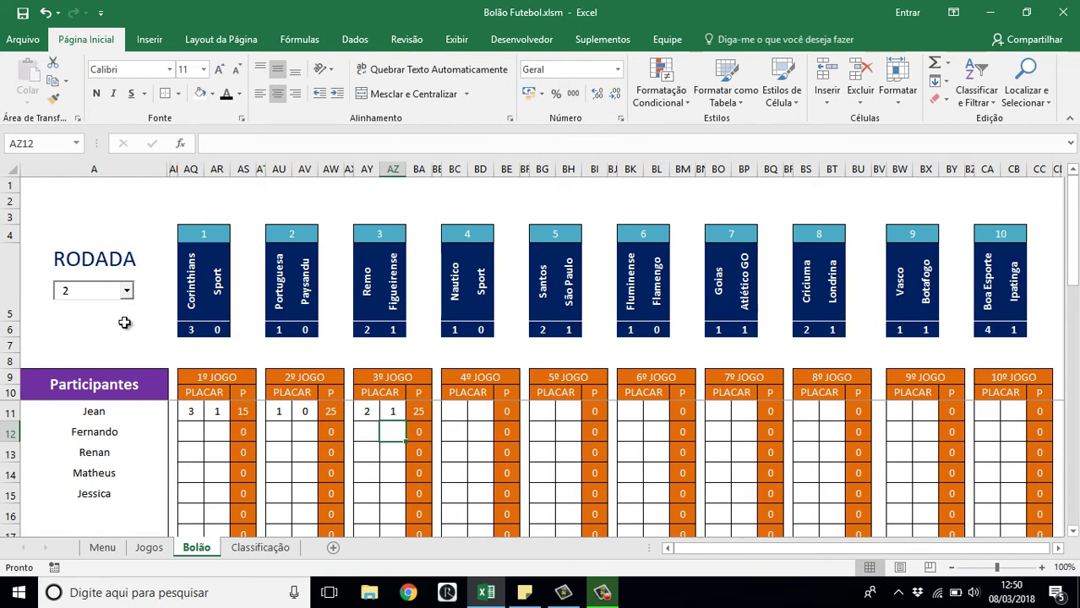
Step: Check the best and worst rounds in the Classificação sheet, and switch the Bolão sheet to RODADA 3
left_click(261, 549)
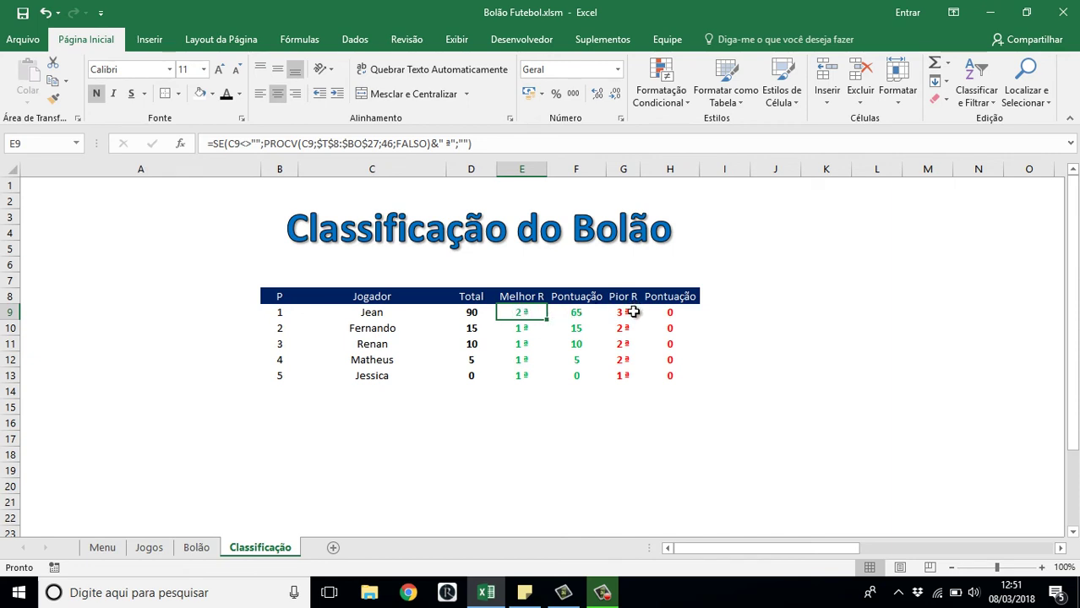
left_click(191, 549)
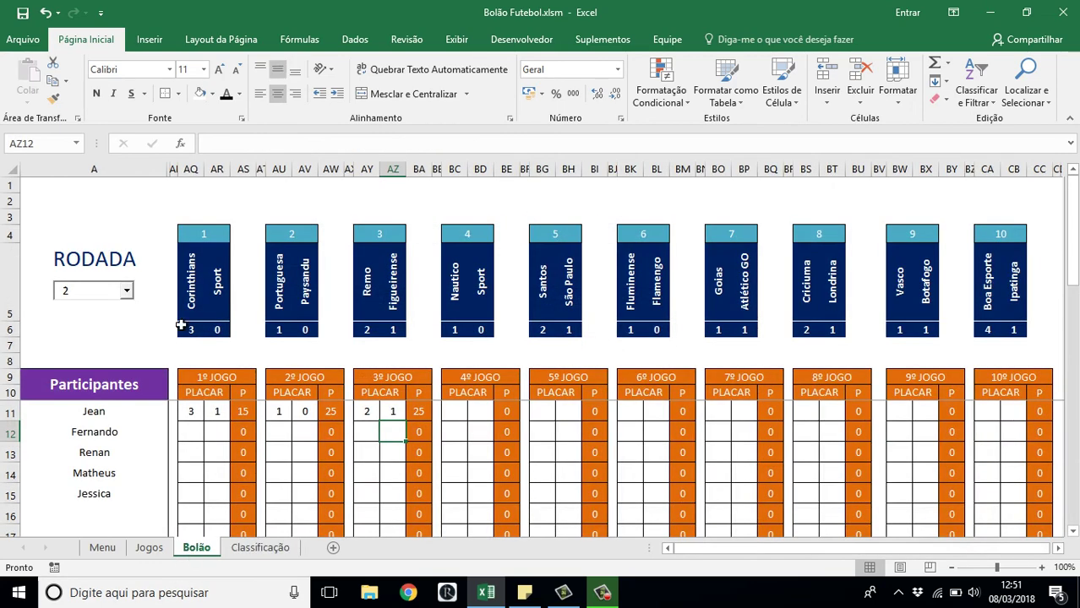
left_click(126, 291)
left_click(82, 325)
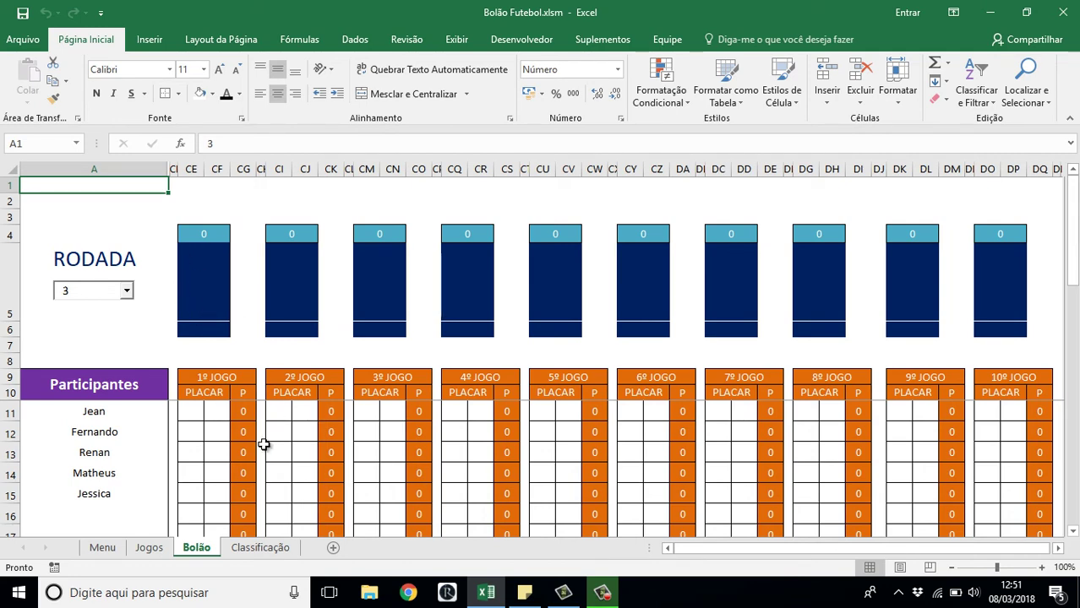
Step: Examine the third-round area from row 29 of the Jogos sheet, and return to the Bolão sheet
left_click(149, 549)
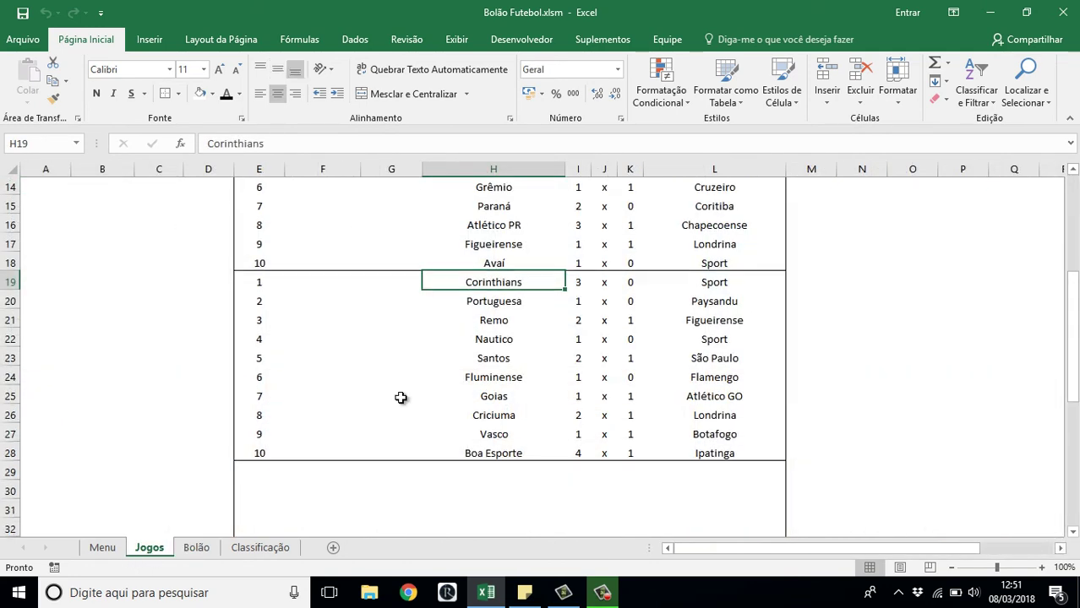
scroll(397, 364, "down", 2)
left_click(494, 358)
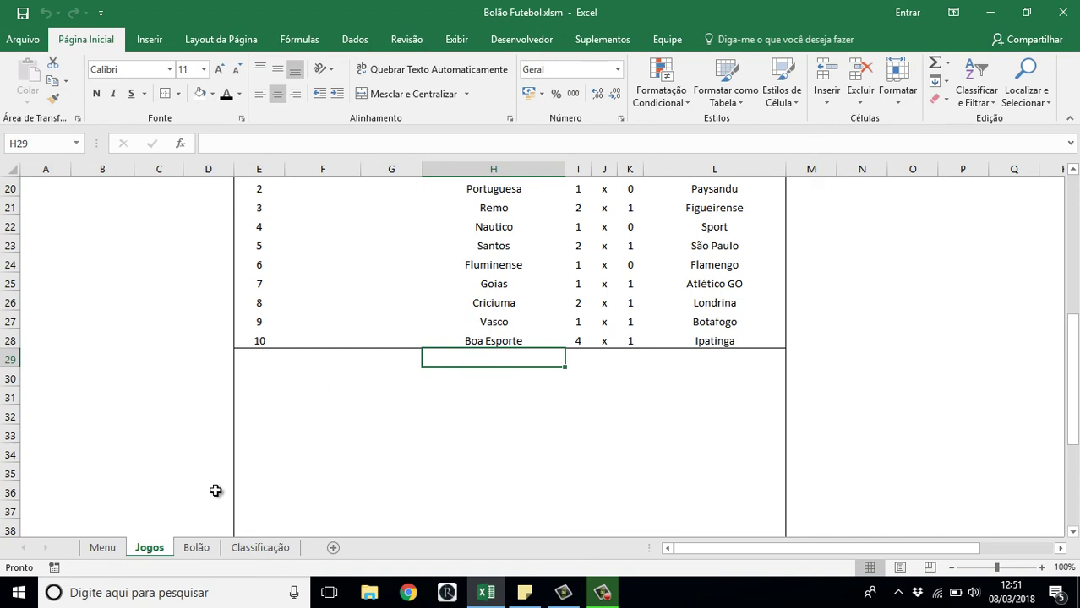
left_click(254, 549)
left_click(197, 548)
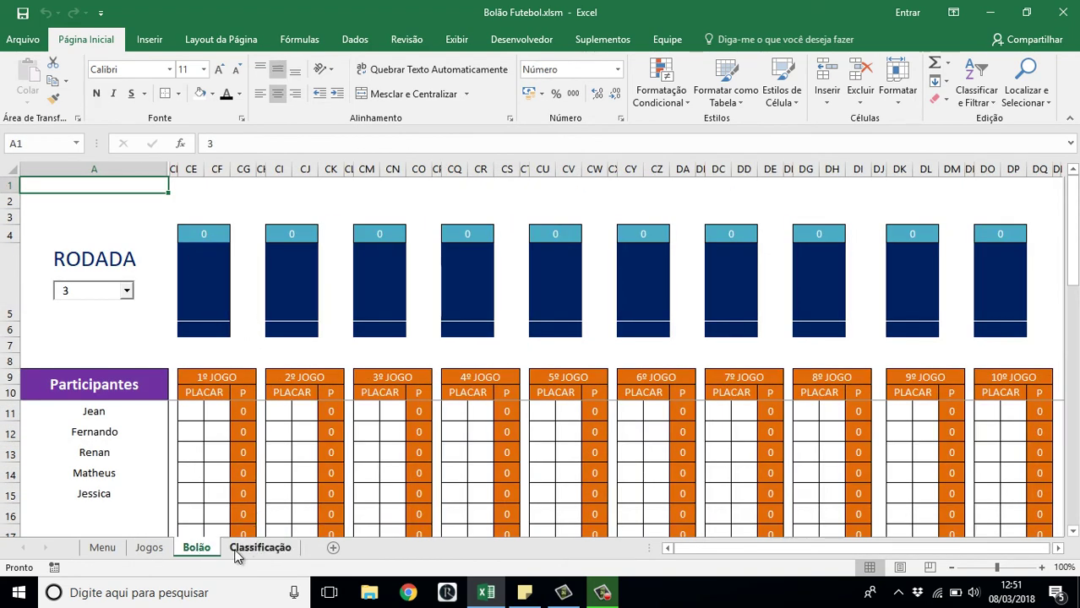
Step: Review the scoring rules in the Menu sheet, and relabel the first match in cell E9 of the Jogos sheet as 1ª A
left_click(115, 550)
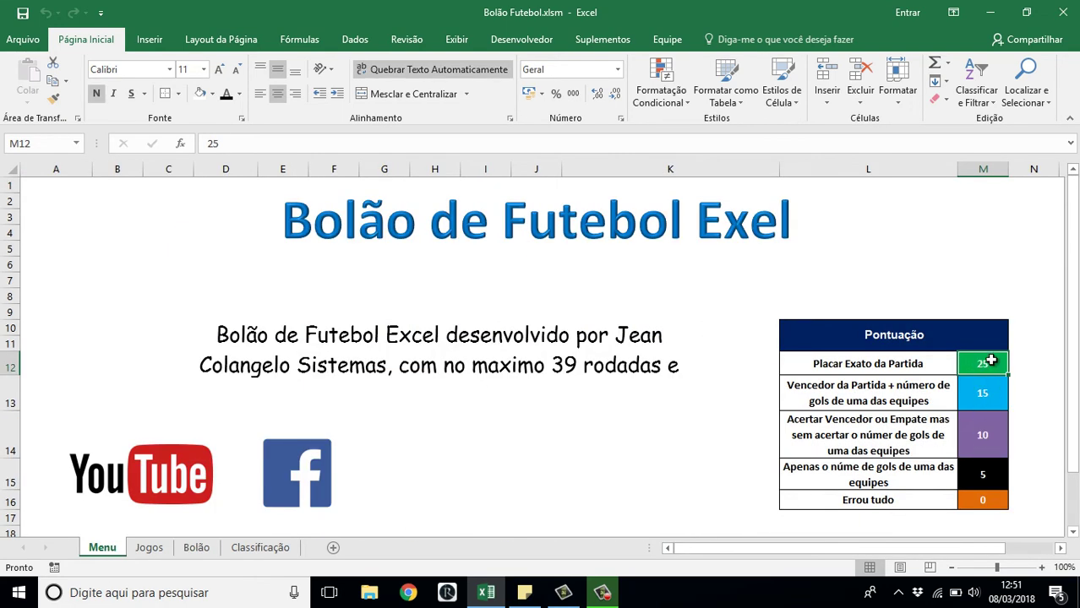
left_click(152, 550)
scroll(427, 271, "up", 6)
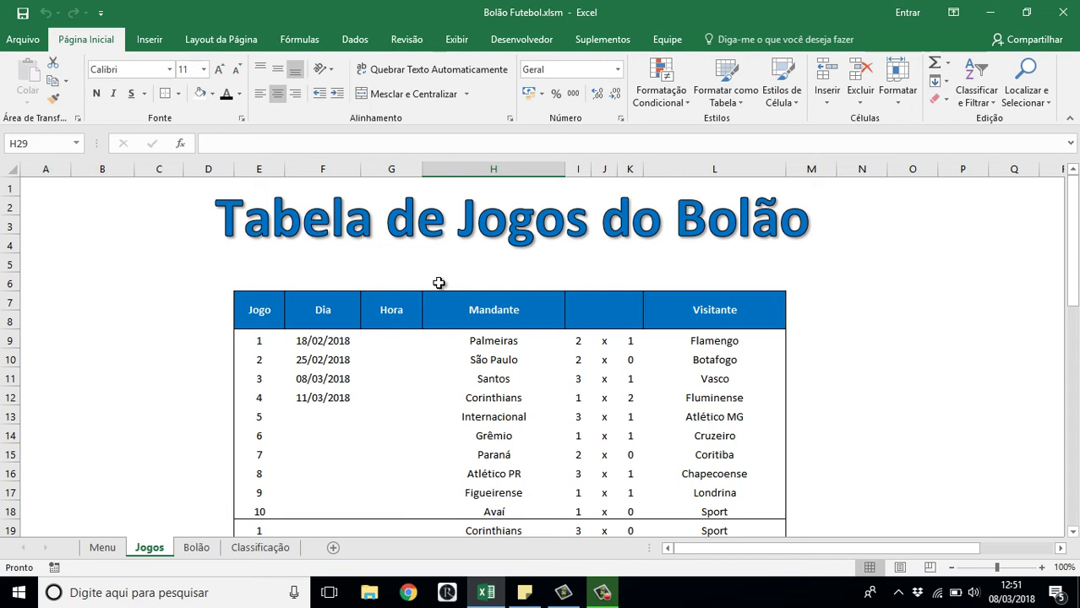
left_click(261, 336)
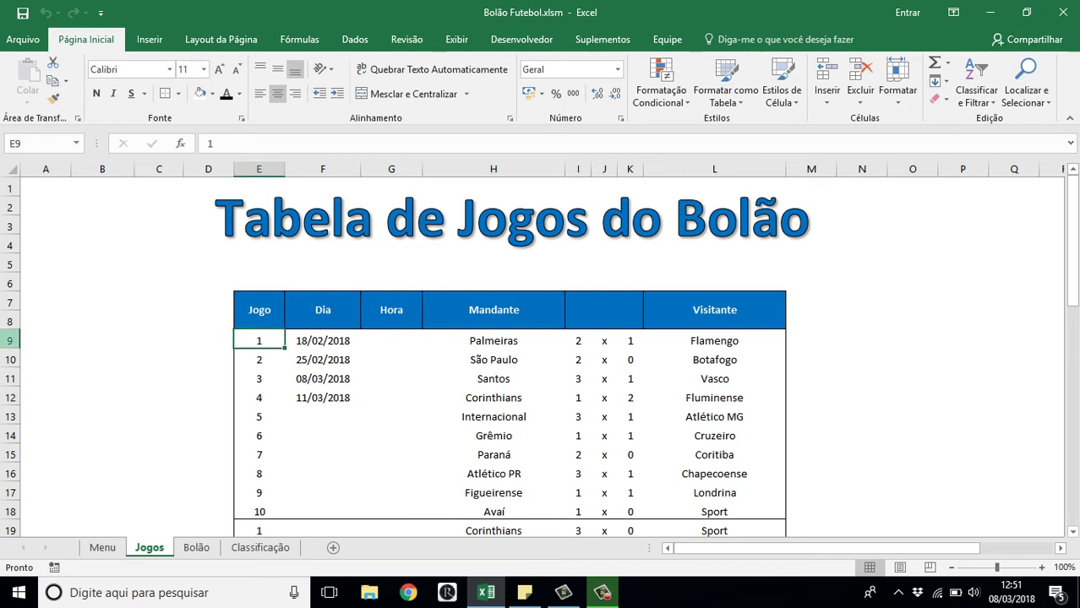
type("1")
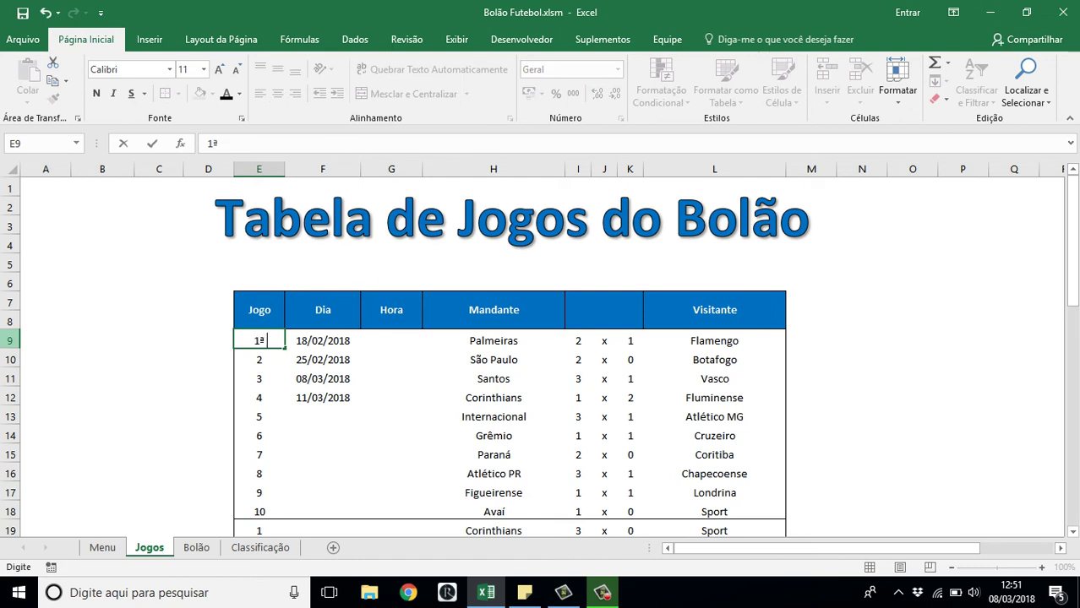
key("Return")
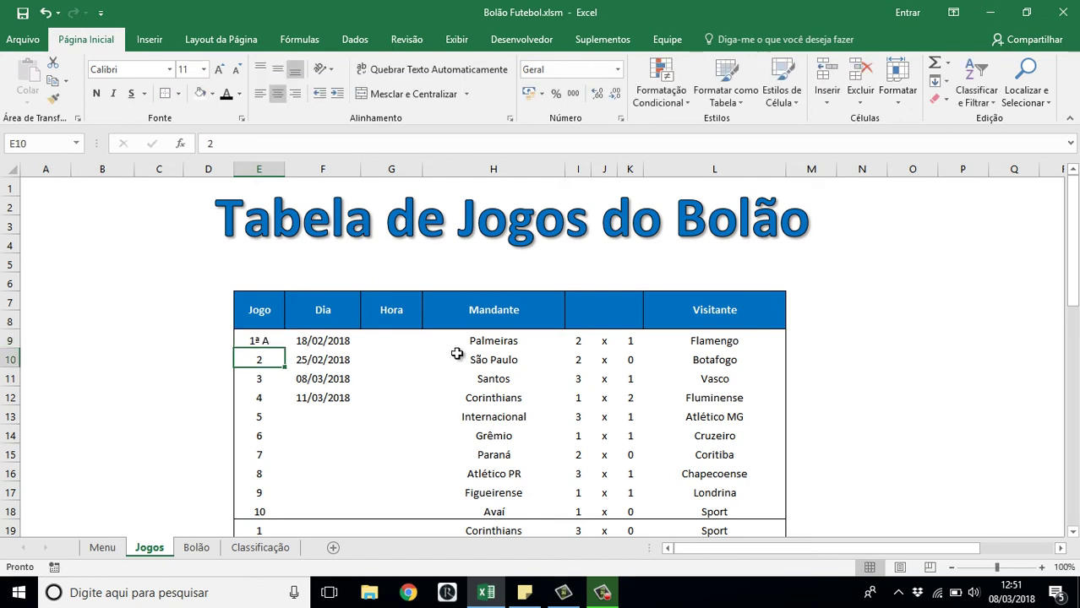
Step: Set the teams of match 1ª A in row 9 to Rússia as Mandante and Brasil as Visitante
left_click(472, 343)
type("R")
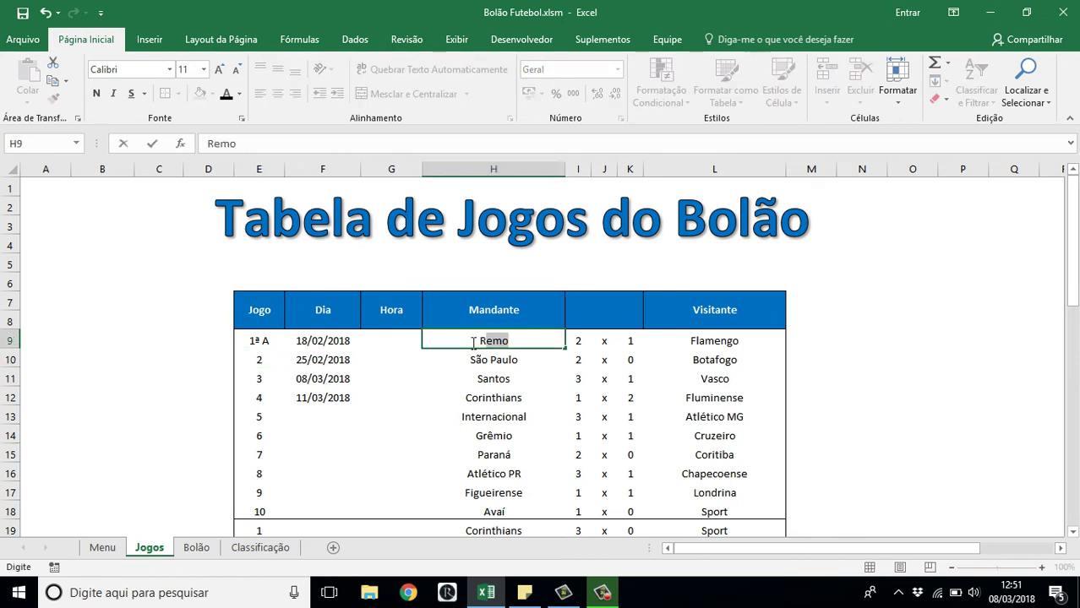
type("ússia")
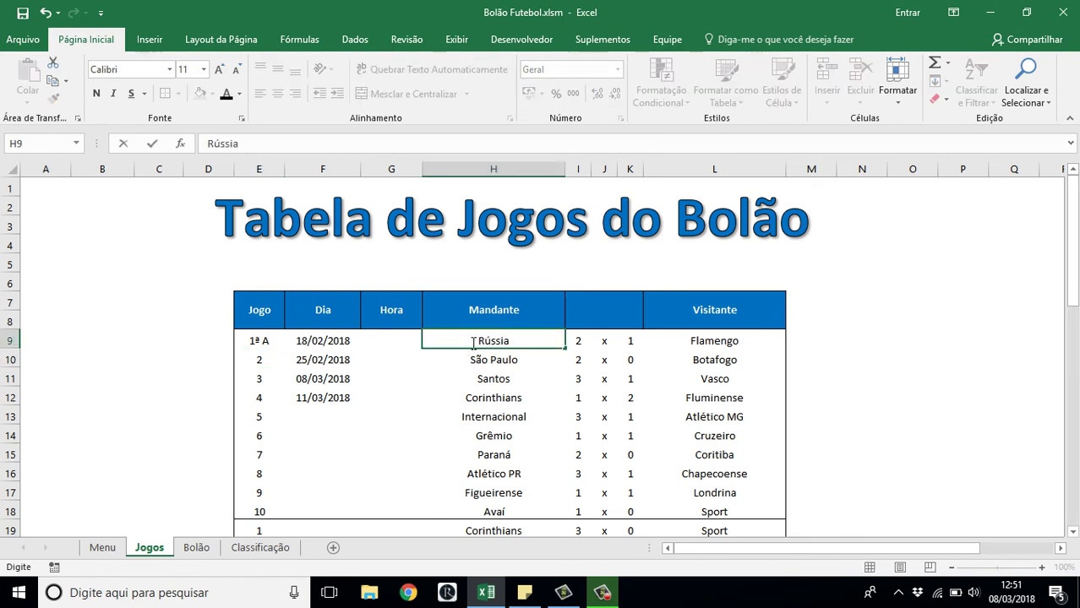
left_click(720, 338)
type("Brasil")
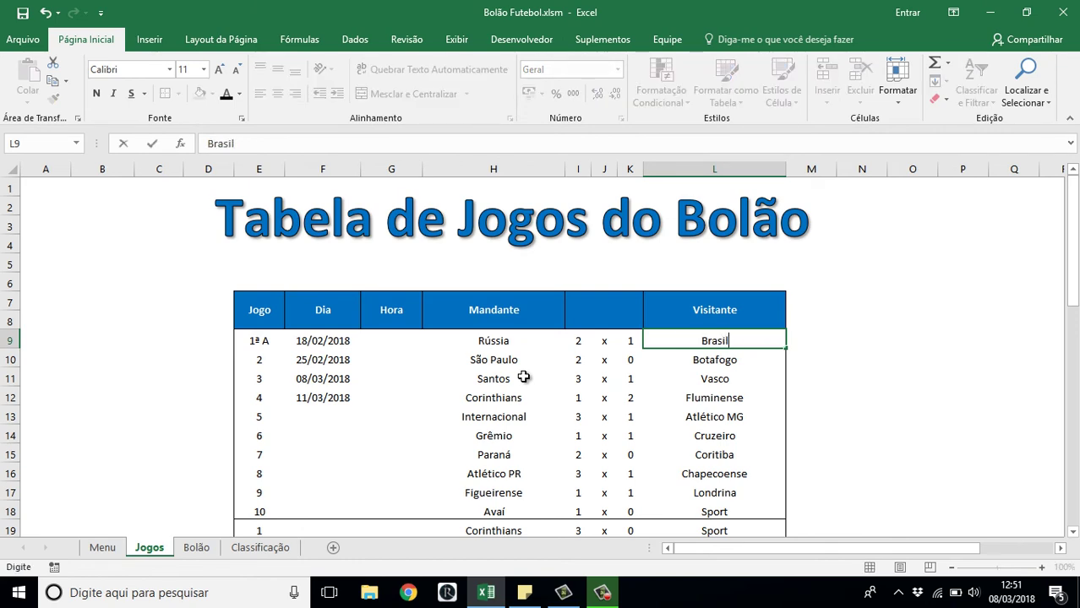
key("Return")
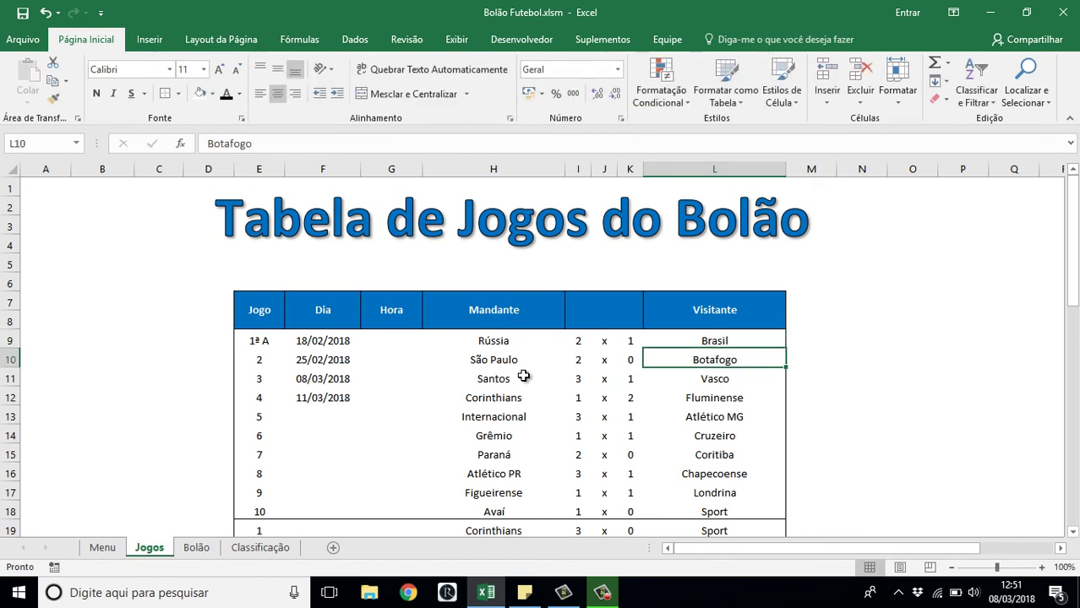
Step: Switch the Bolão sheet to RODADA 1 and check row 11's guess for the 1º JOGO against the match header
left_click(193, 551)
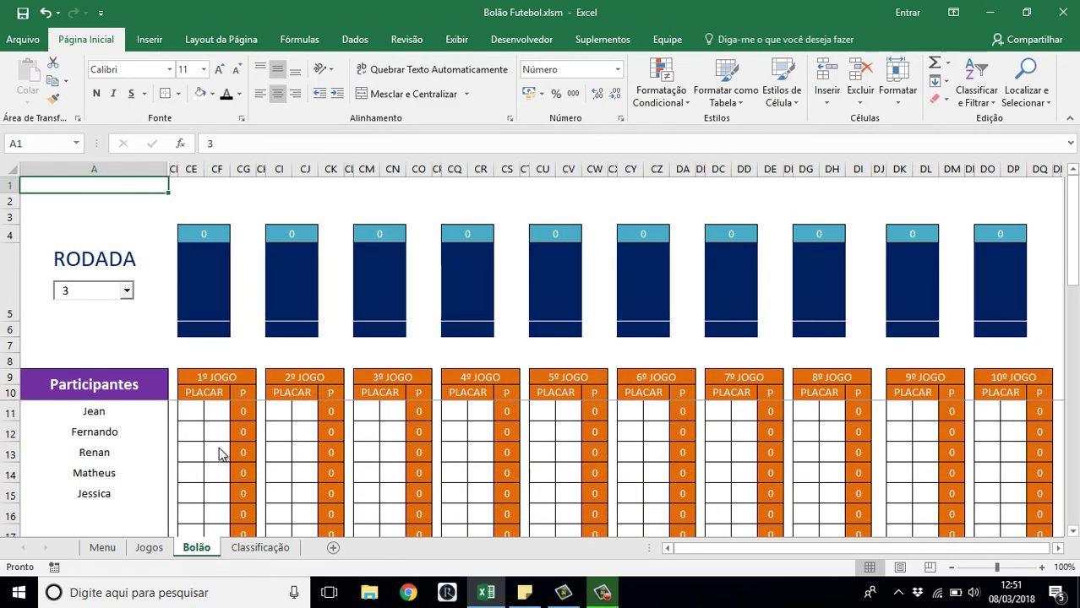
left_click(126, 291)
scroll(126, 313, "up", 1)
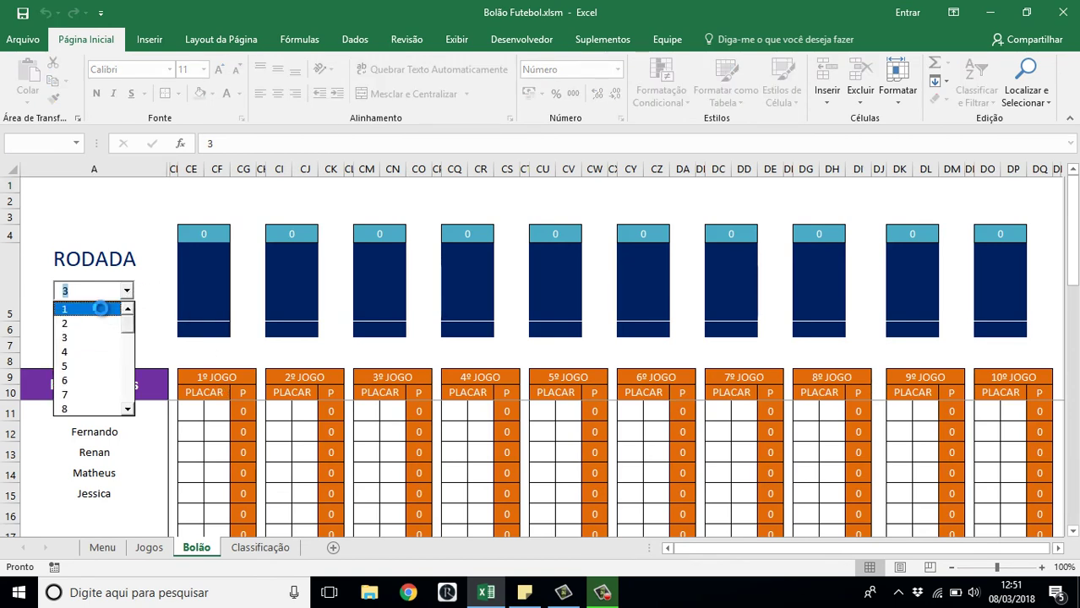
left_click(102, 309)
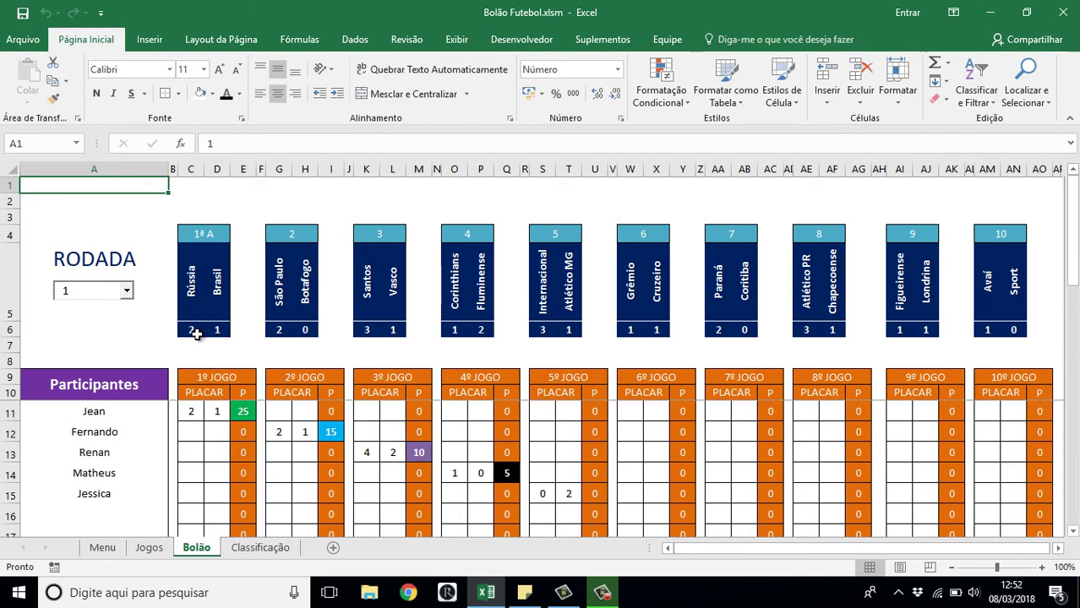
left_click(191, 410)
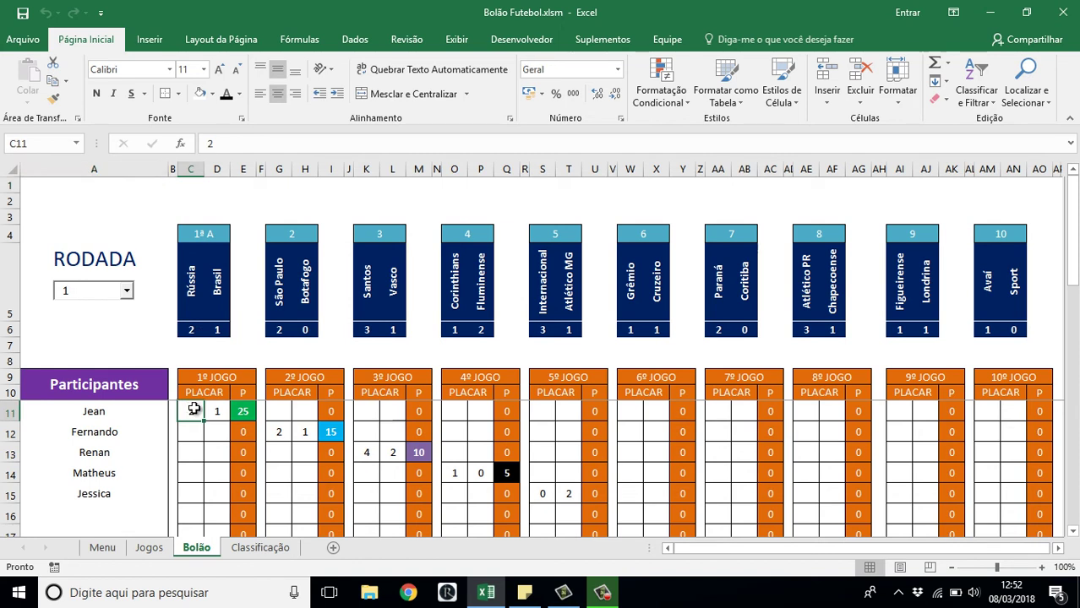
left_click(217, 412)
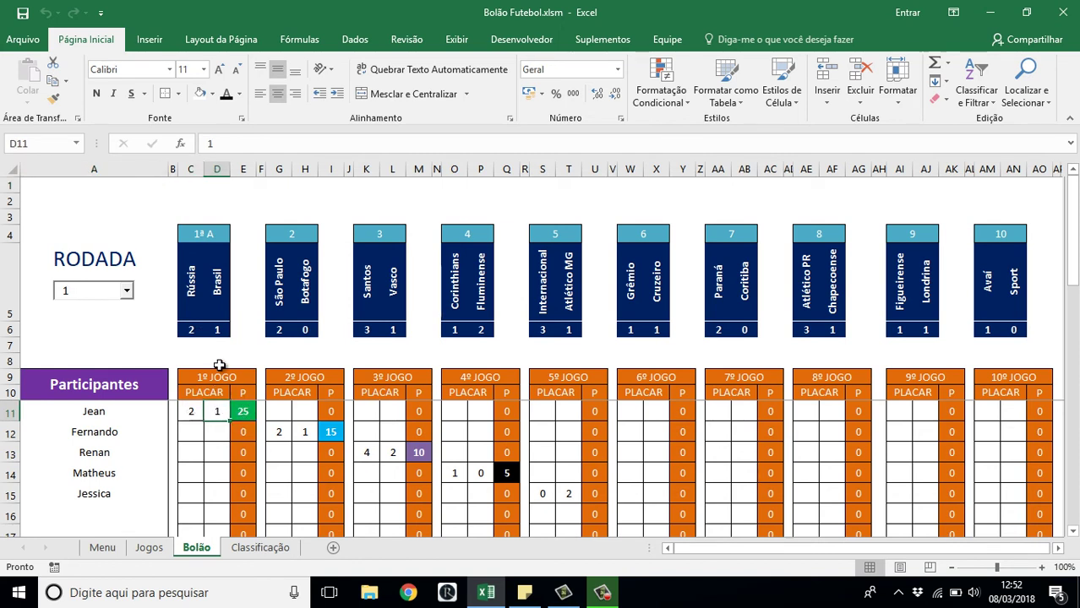
Step: Compare the match table in Jogos, the participant list in Bolão and the ranking in Classificação
left_click(150, 549)
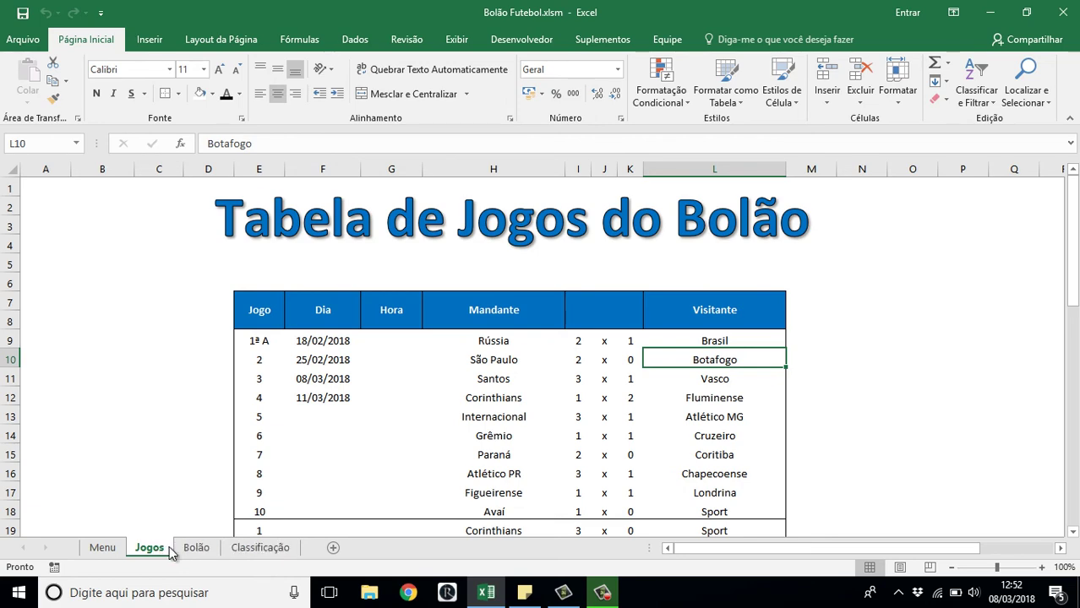
left_click(196, 549)
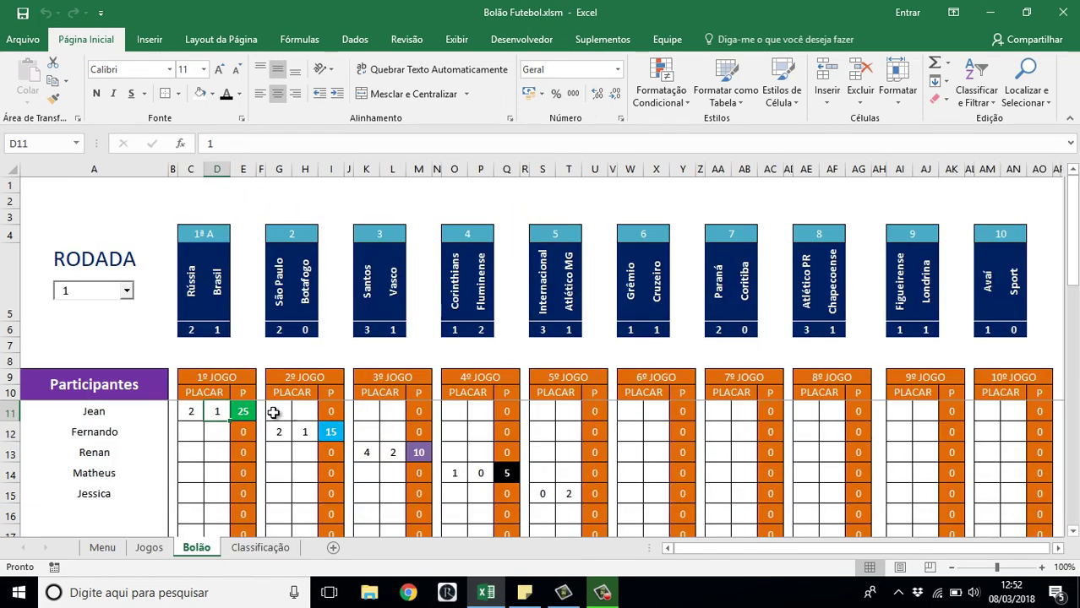
left_click(262, 550)
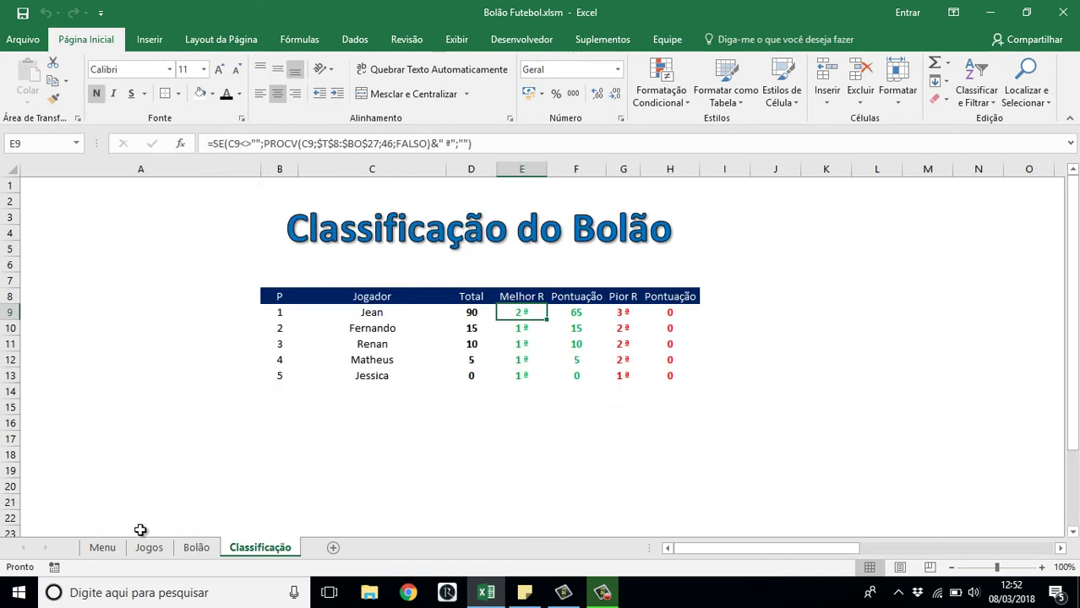
left_click(187, 549)
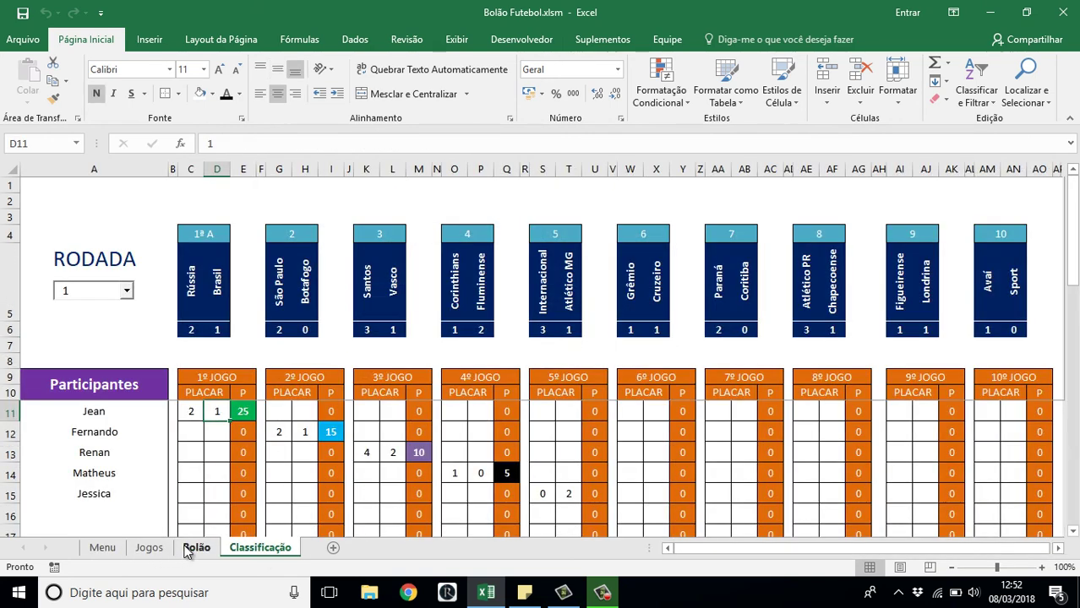
scroll(58, 508, "down", 1)
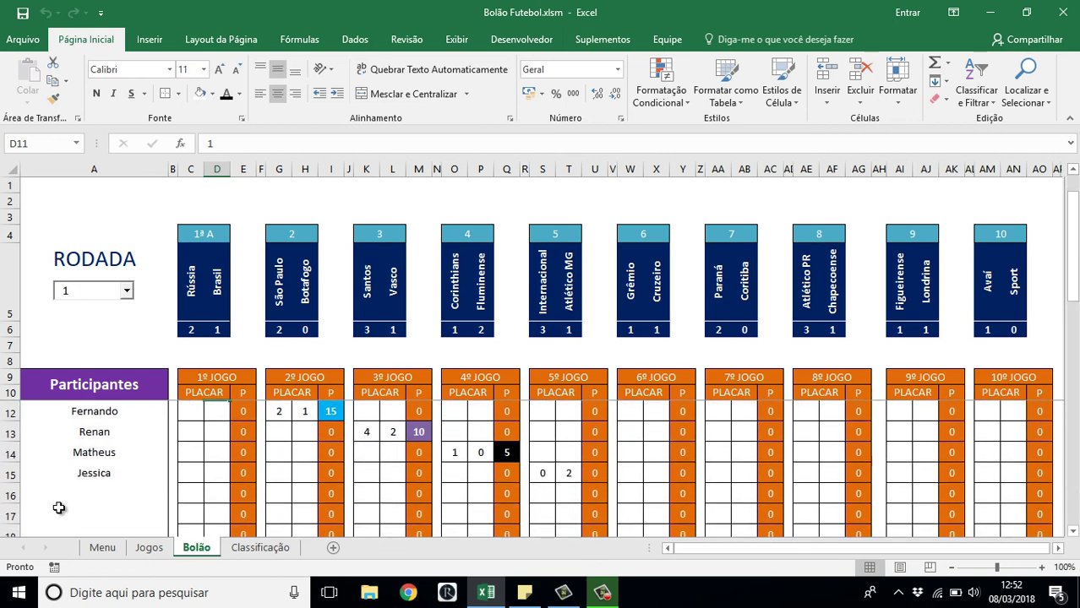
left_click(282, 548)
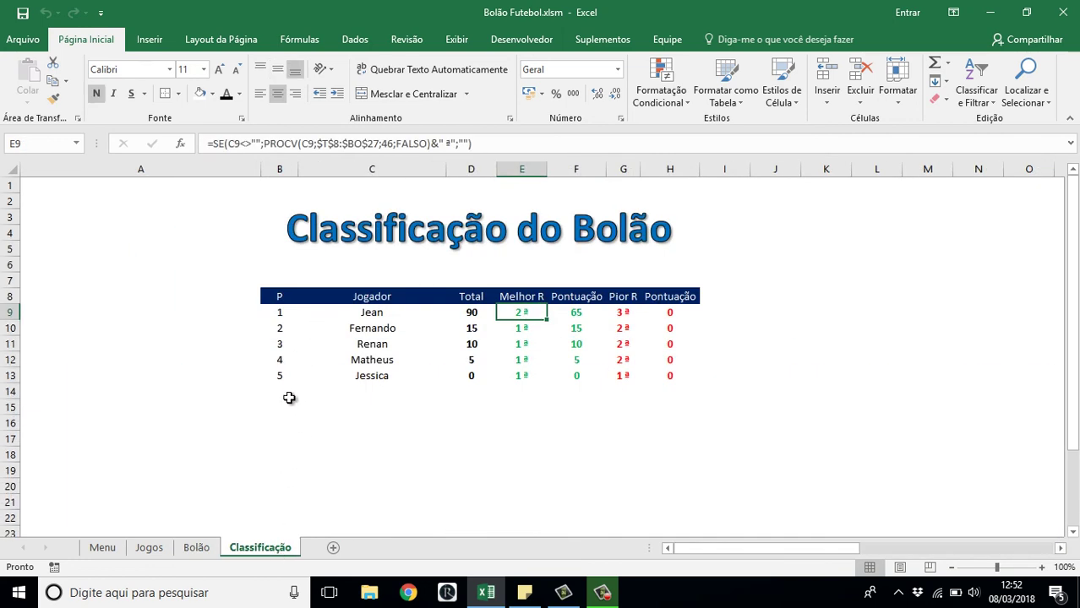
Step: Add a new participant's name in cell A16 of the Bolão sheet, and check the ranking in the Classificação sheet
left_click(196, 548)
left_click(118, 497)
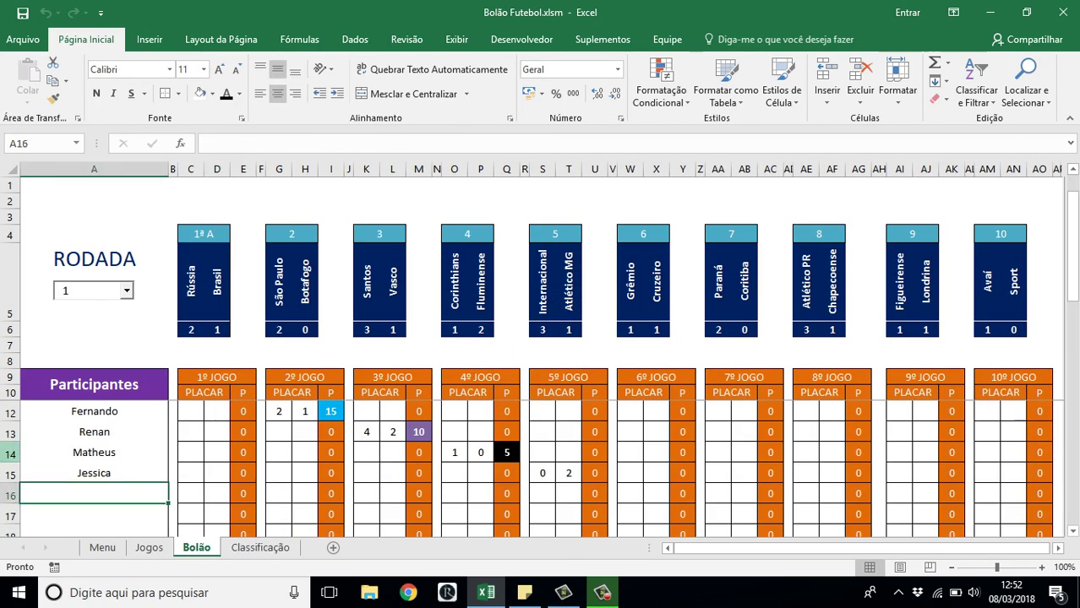
type("Fabio")
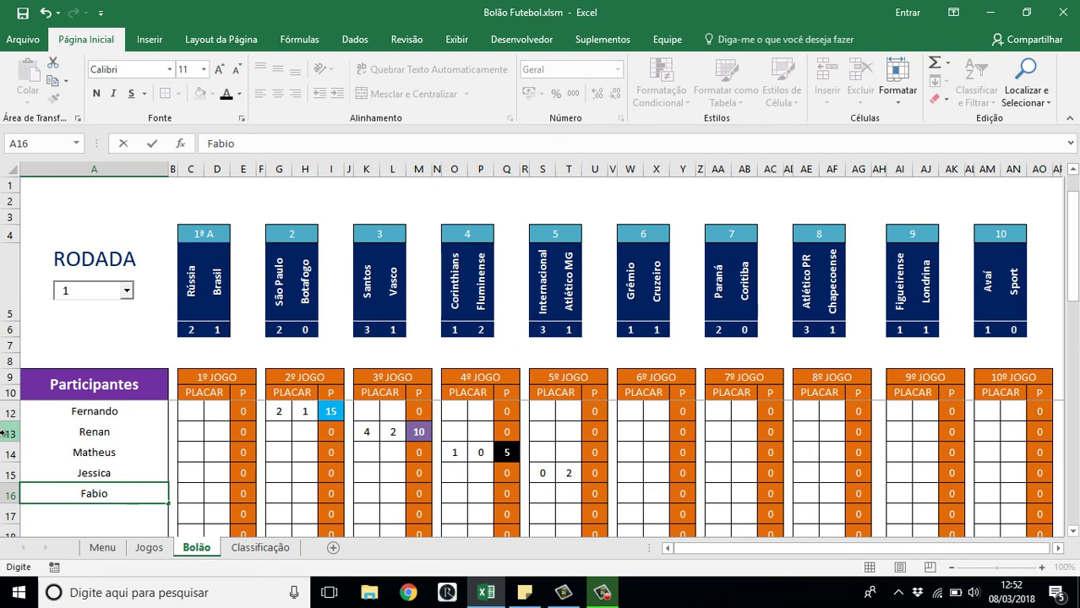
left_click(191, 495)
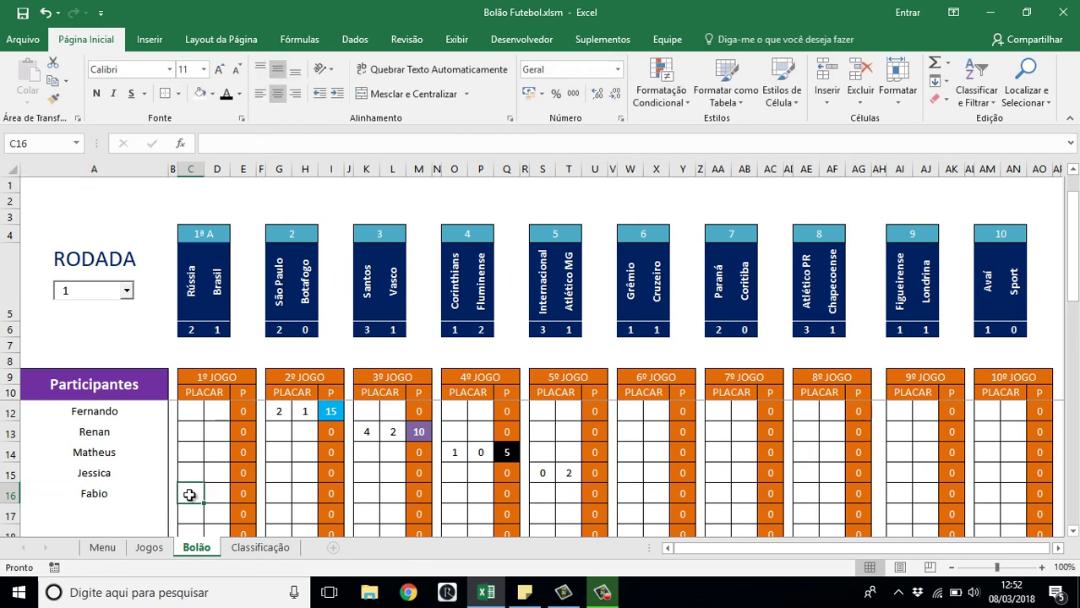
left_click(249, 547)
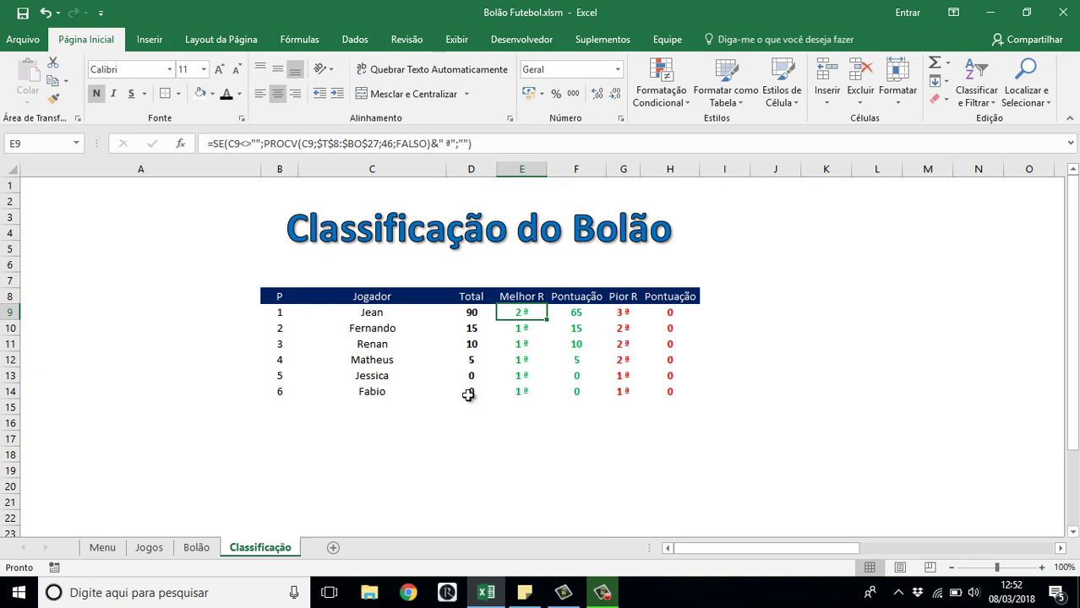
Step: In the Bolão sheet, enter the new participant's guess in row 16 as 2 x 1 for the 1º JOGO
left_click(196, 547)
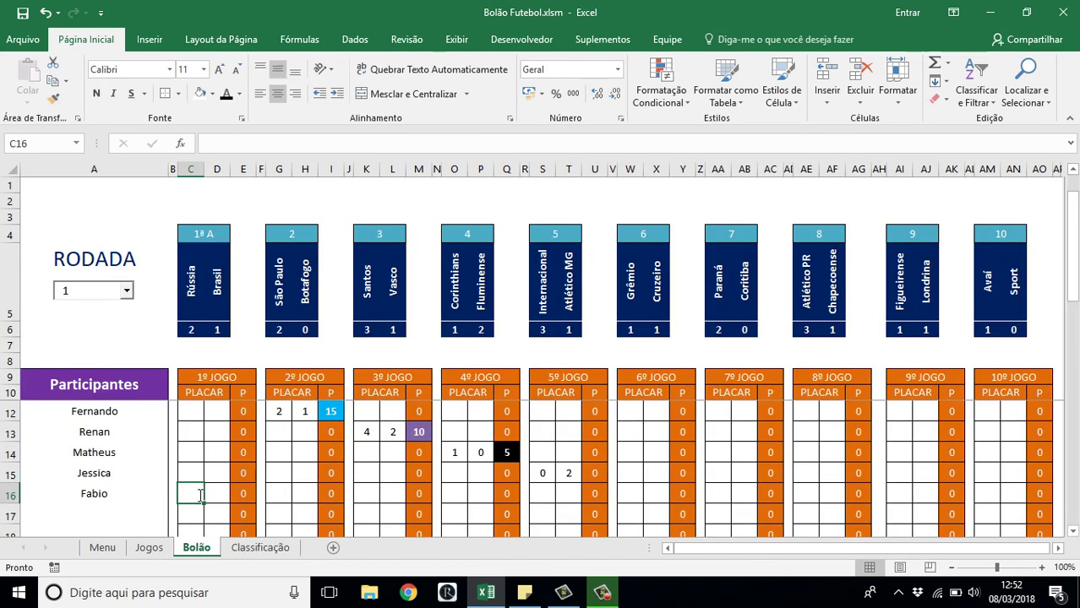
type("2")
left_click(216, 493)
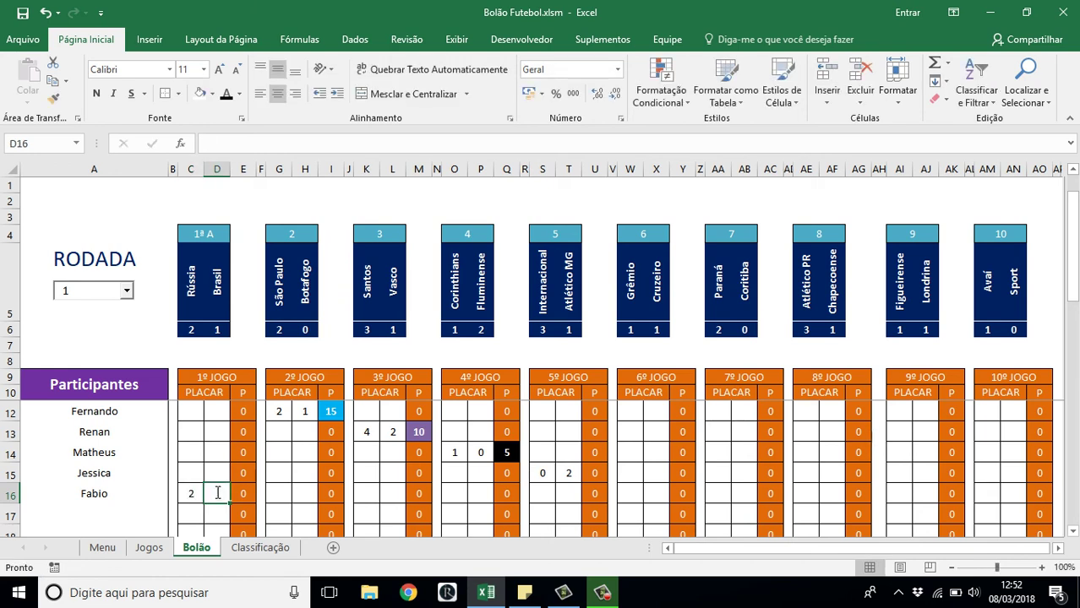
type("1")
key("Return")
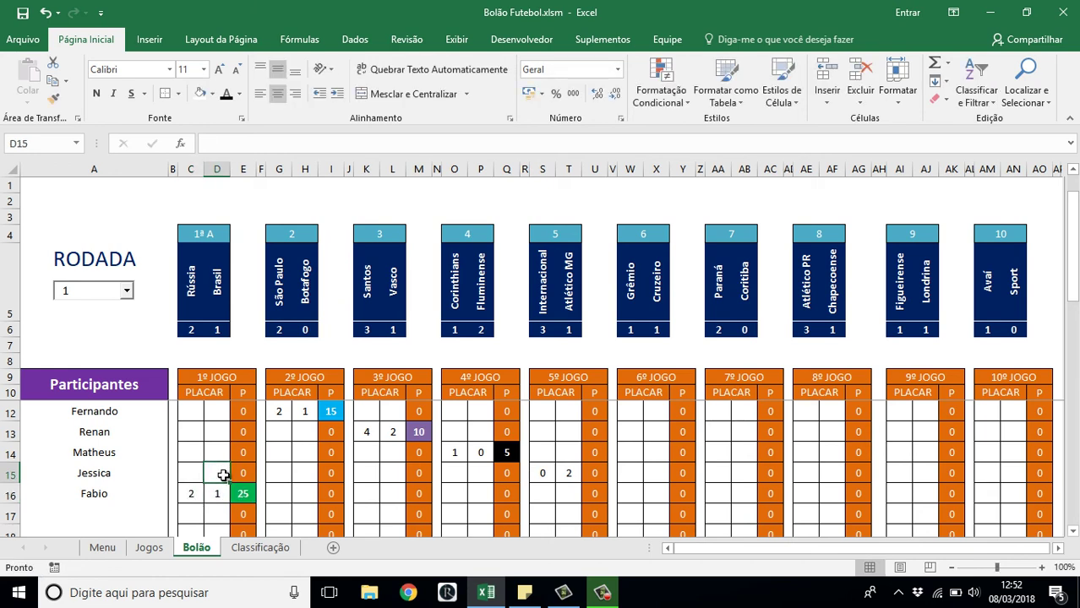
Step: Check the new participant's position in the Classificação ranking, and return to the Menu sheet, selecting empty cell I16
left_click(260, 548)
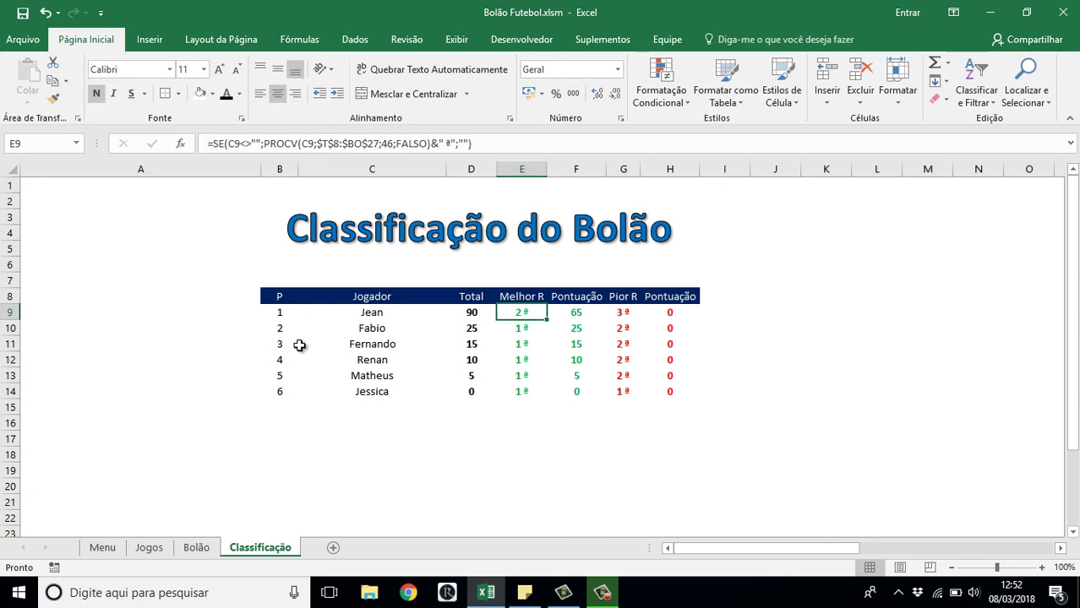
left_click(102, 547)
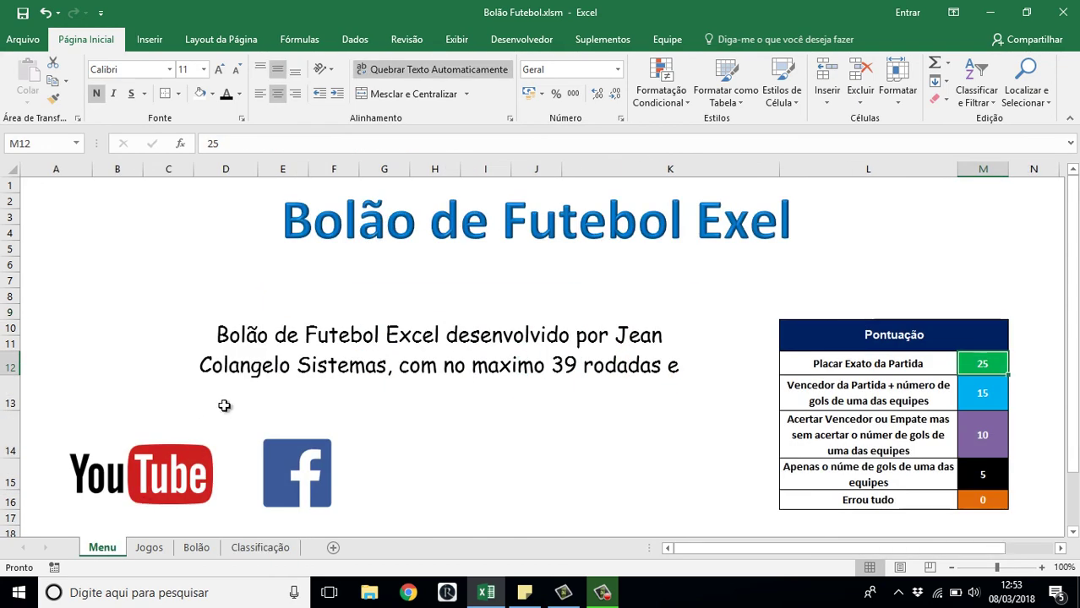
left_click(479, 495)
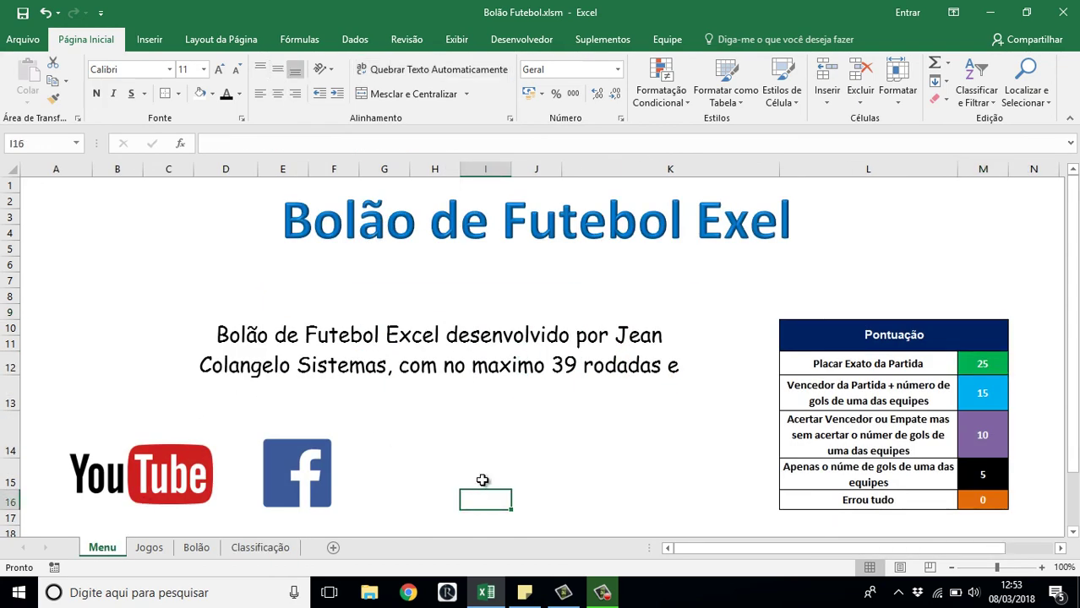